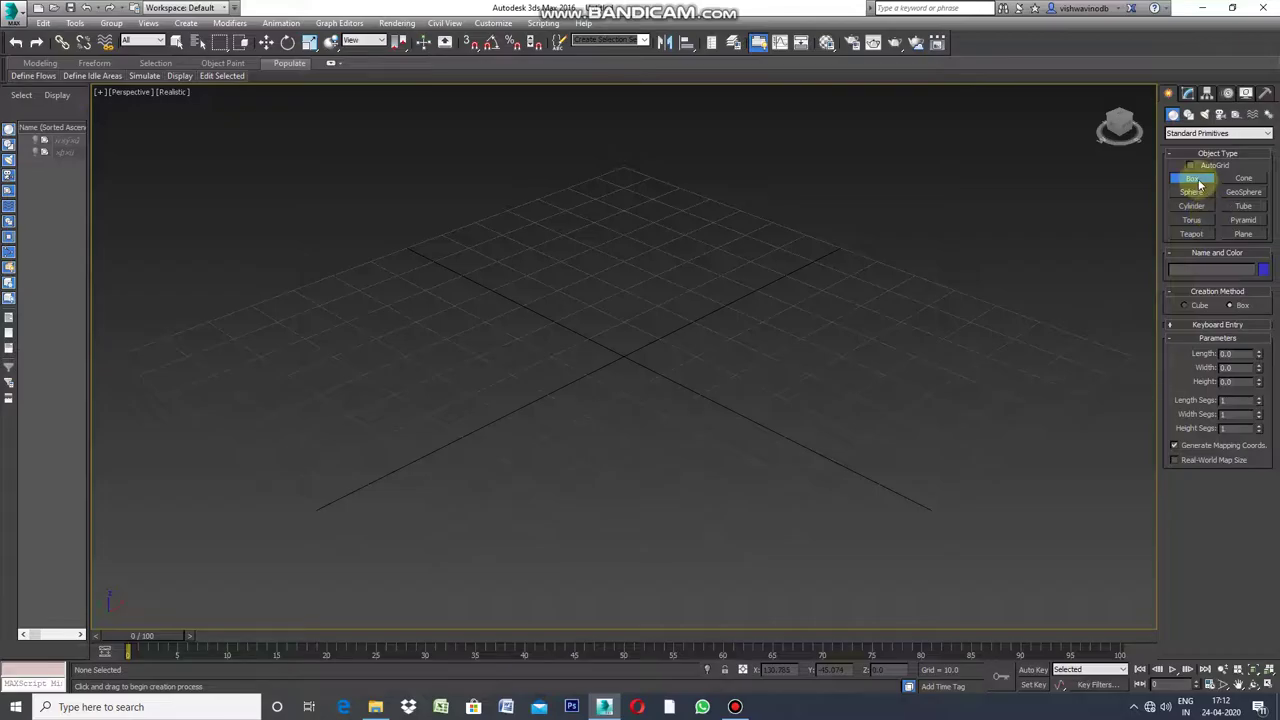
Activate the Box tool under Standard Primitives in the Create panel.
click(1200, 185)
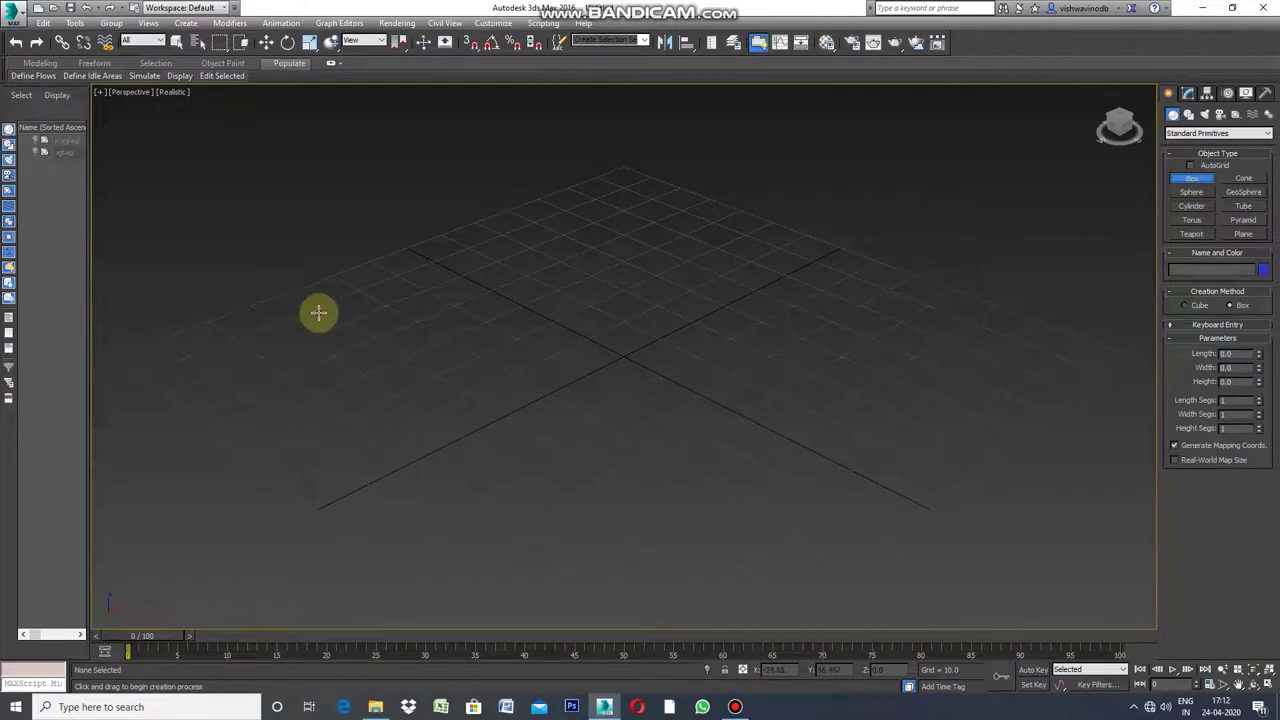
Drag out Box001 and set Length 0.1, Width 100 and Height 100 for a thin wall.
mouse_move(343, 297)
mouse_down()
mouse_move(395, 305)
mouse_move(402, 323)
mouse_move(402, 277)
mouse_move(455, 266)
mouse_up()
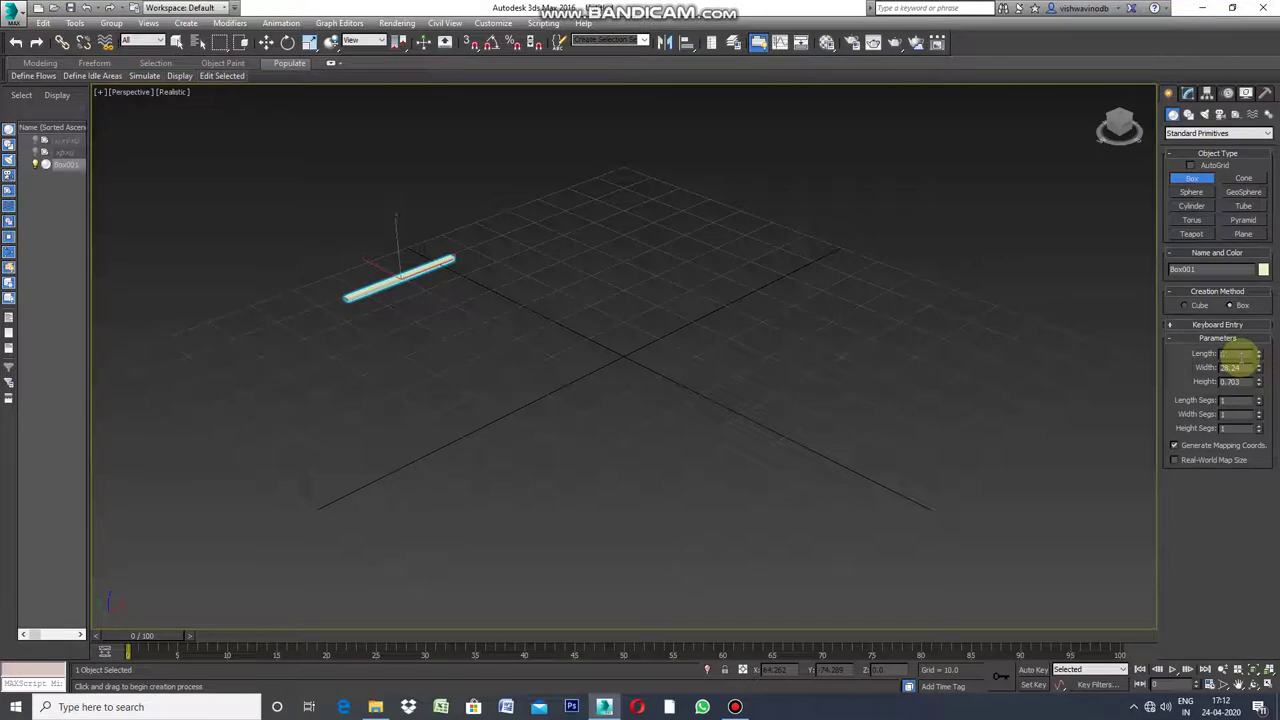
text(1)
click(1238, 370)
text(100)
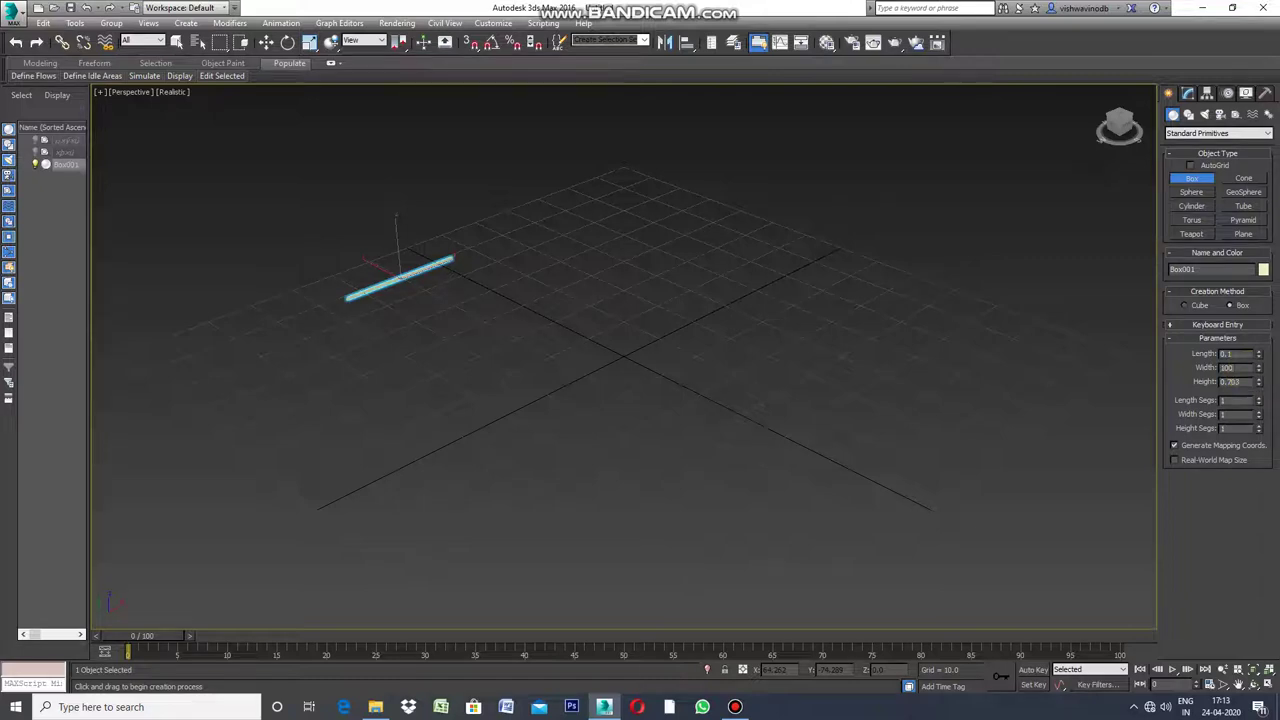
key(Return)
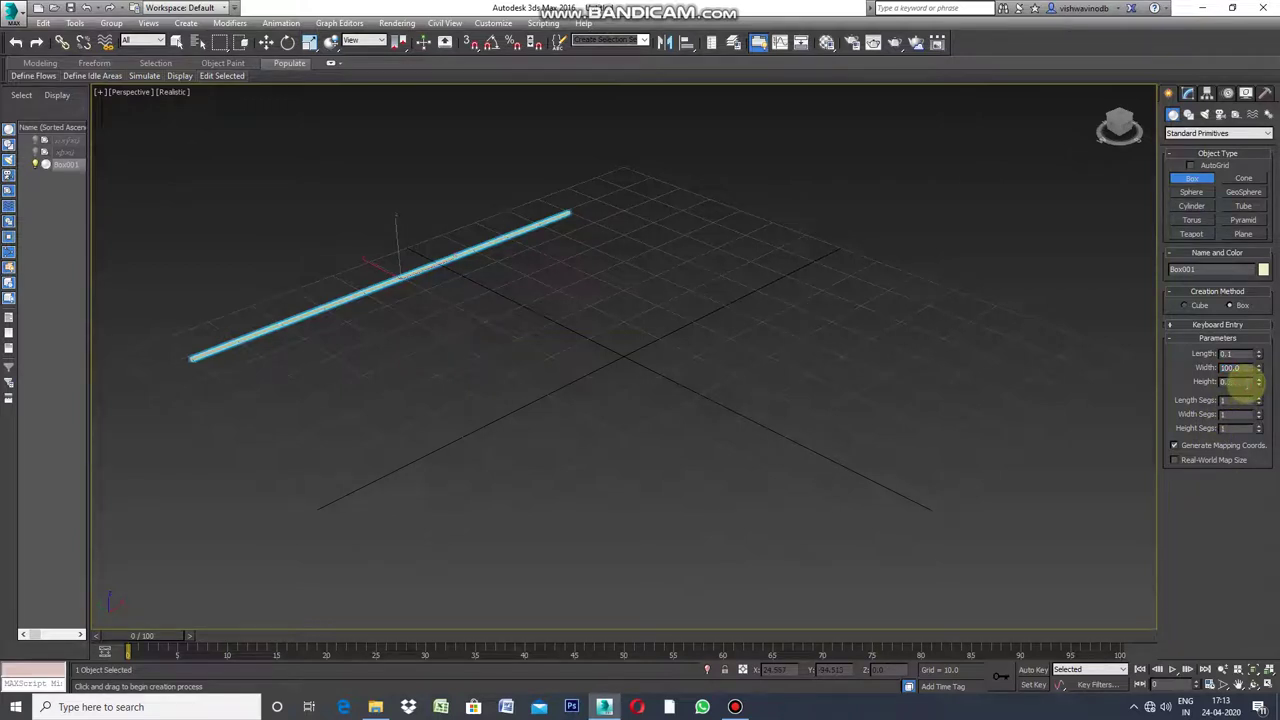
text(1)
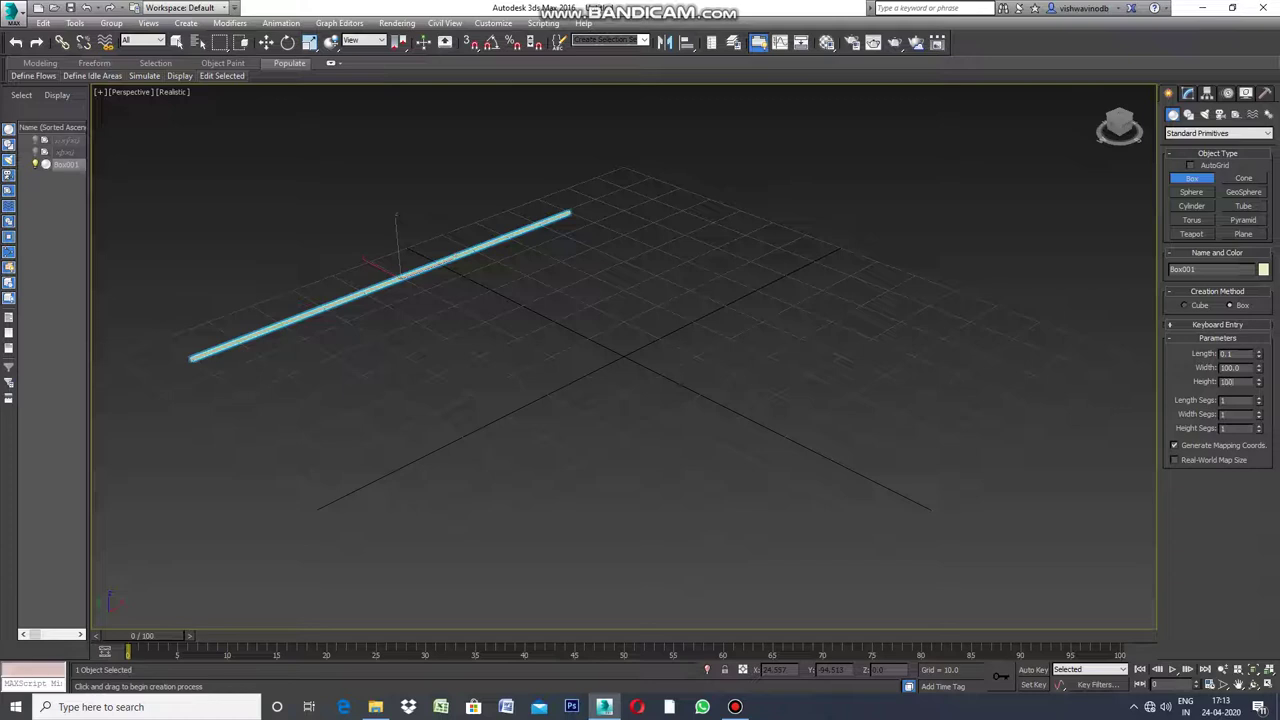
key(Return)
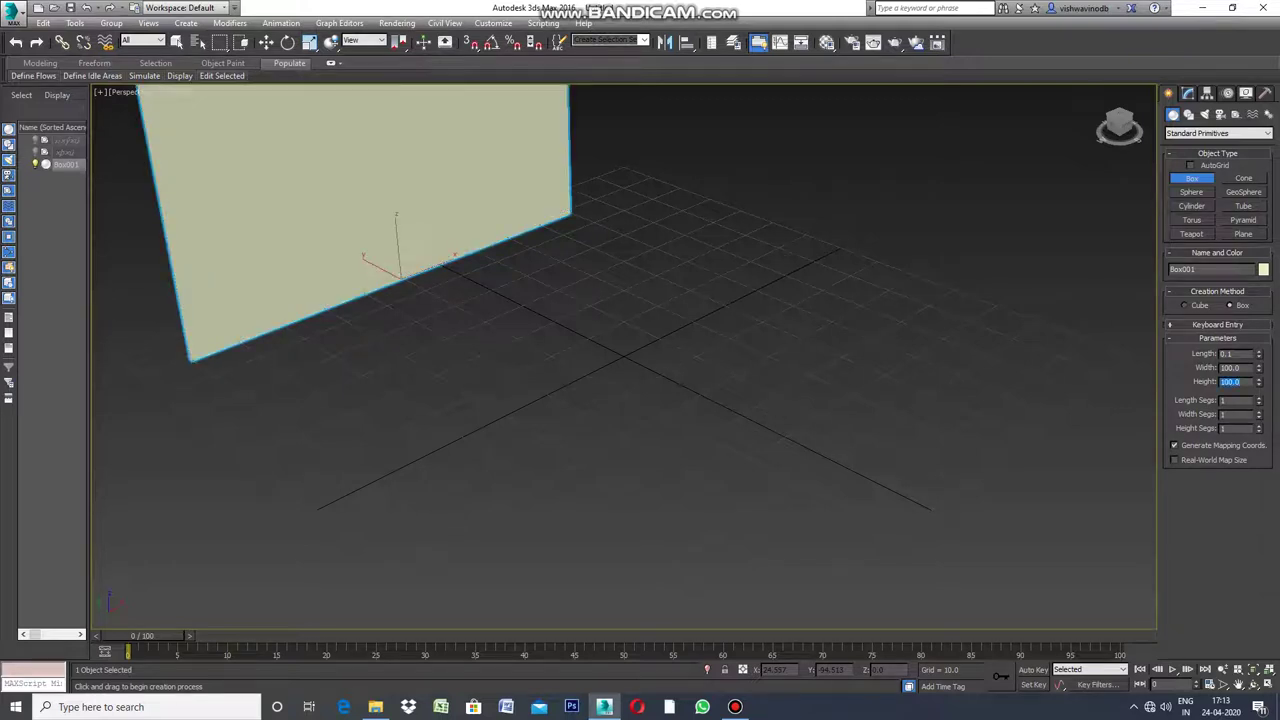
click(1174, 445)
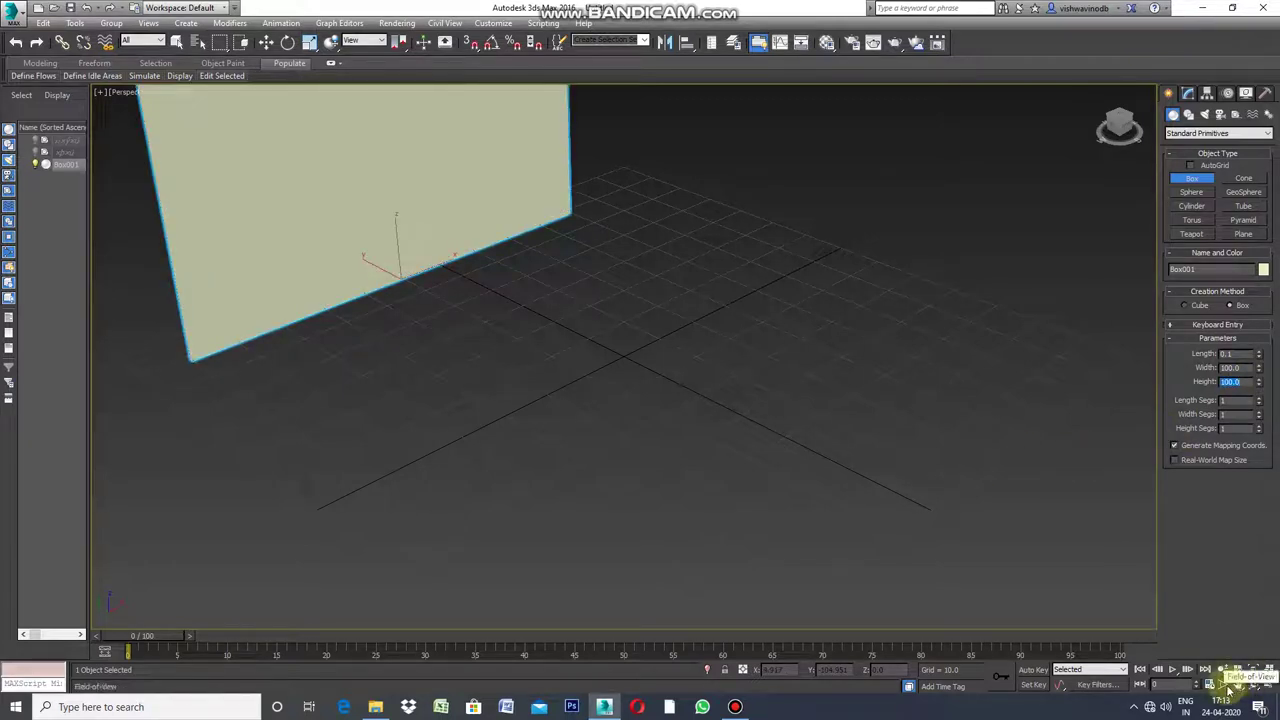
Orbit to see the whole wall, then restore the four-viewport Top/Front/Left/Perspective layout.
alt+middle_drag(650, 446, 677, 498)
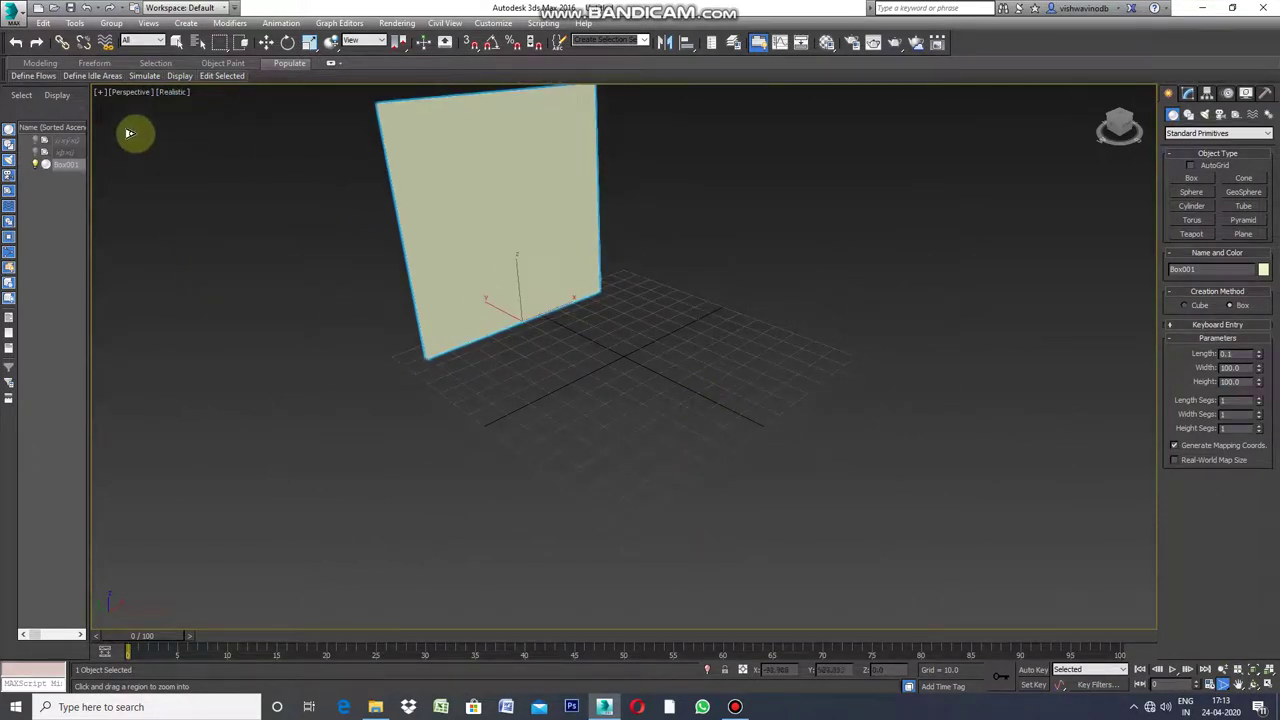
click(100, 92)
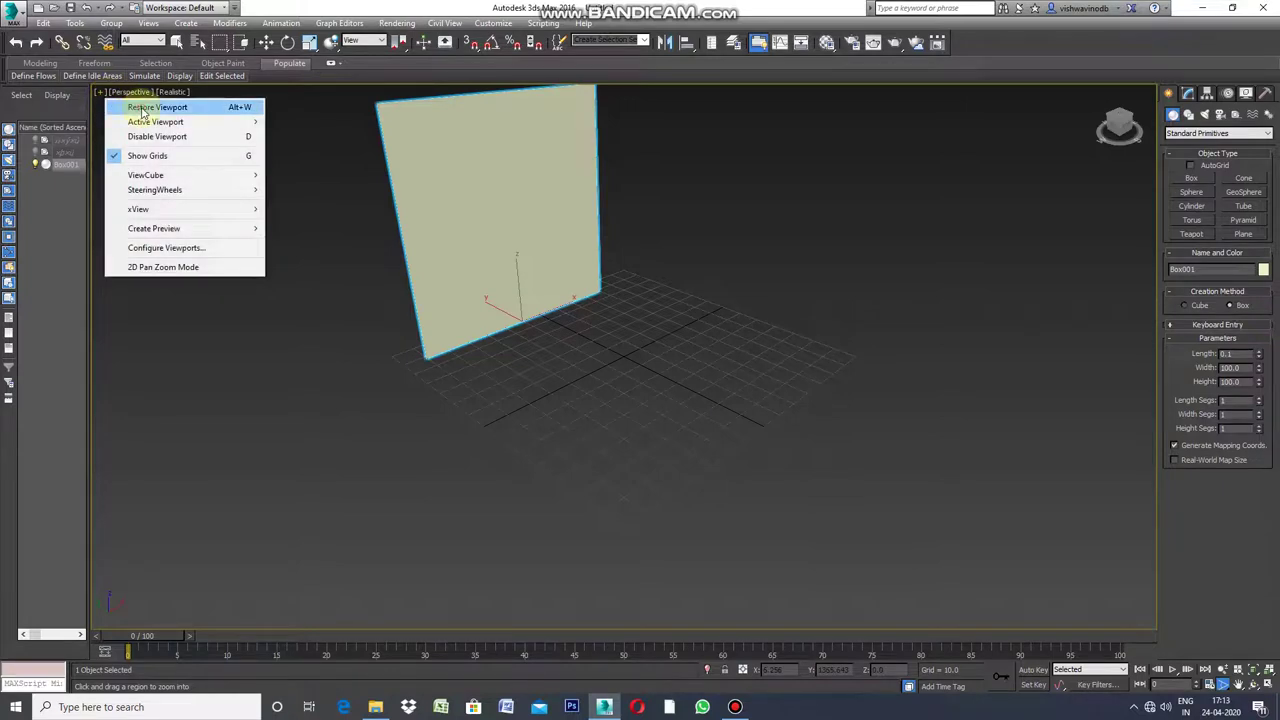
click(143, 106)
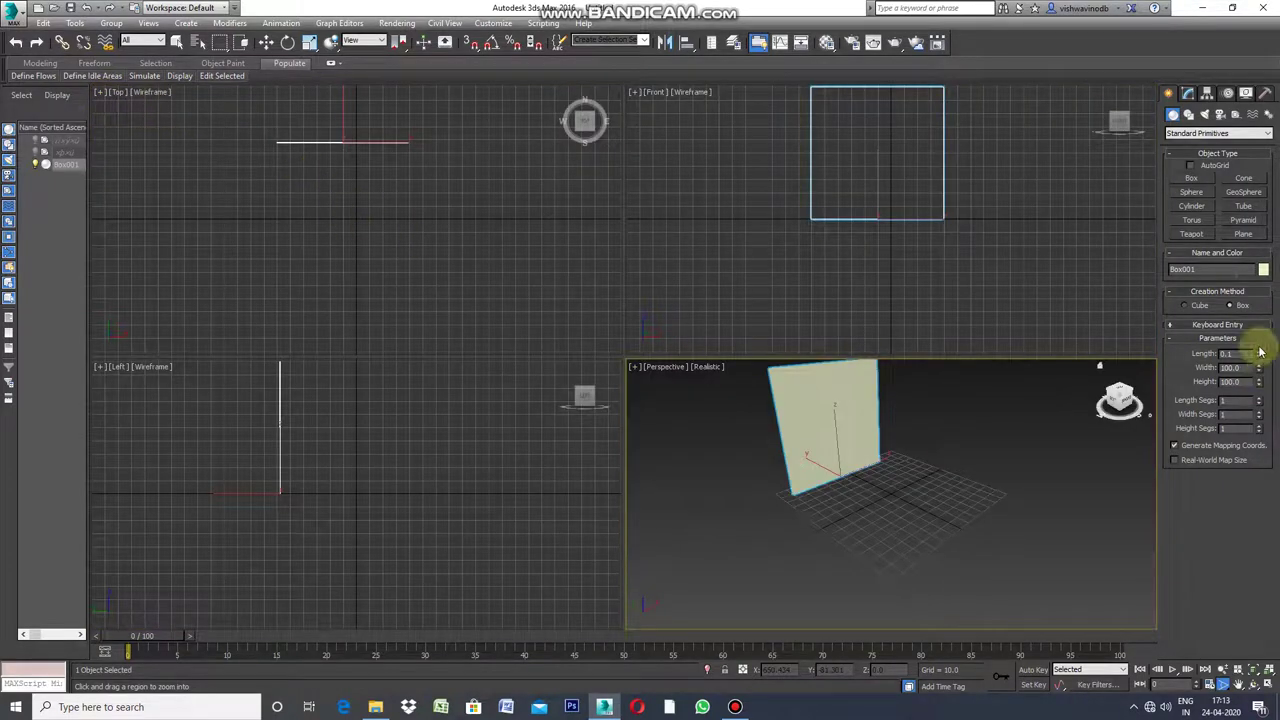
Place a Target camera in the Top view aimed at the wall, then select it.
click(1221, 117)
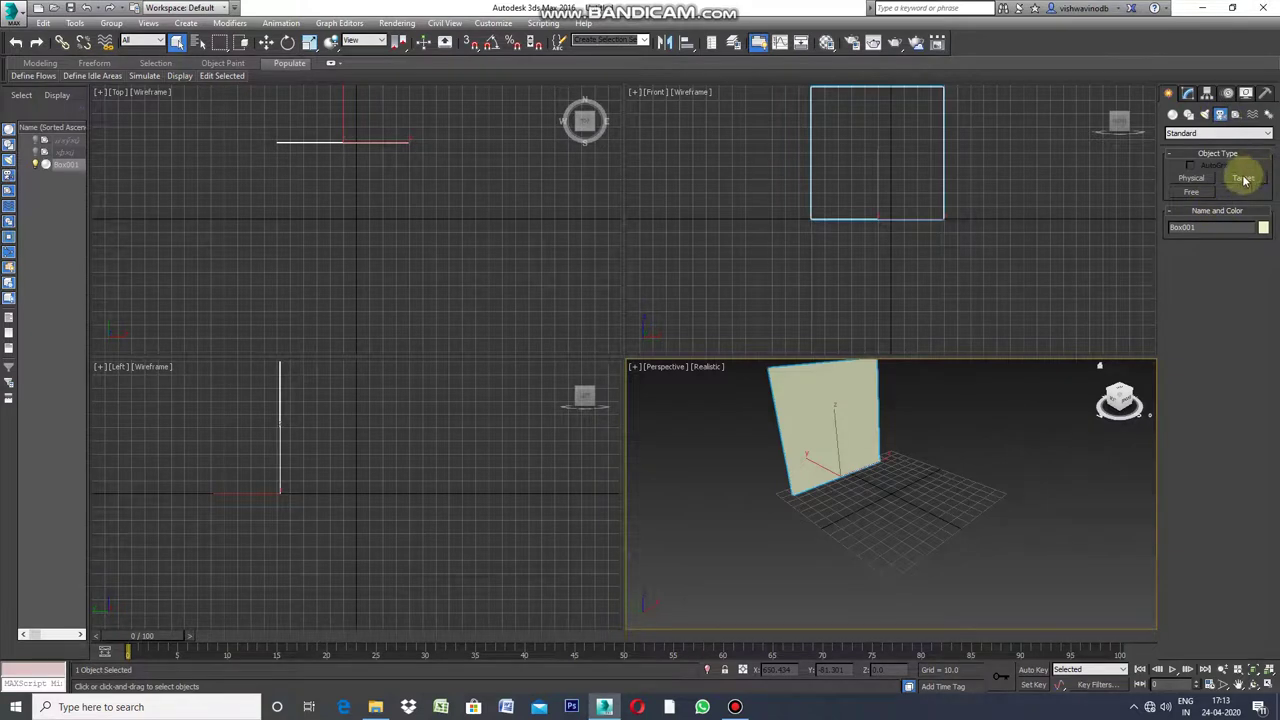
click(1243, 179)
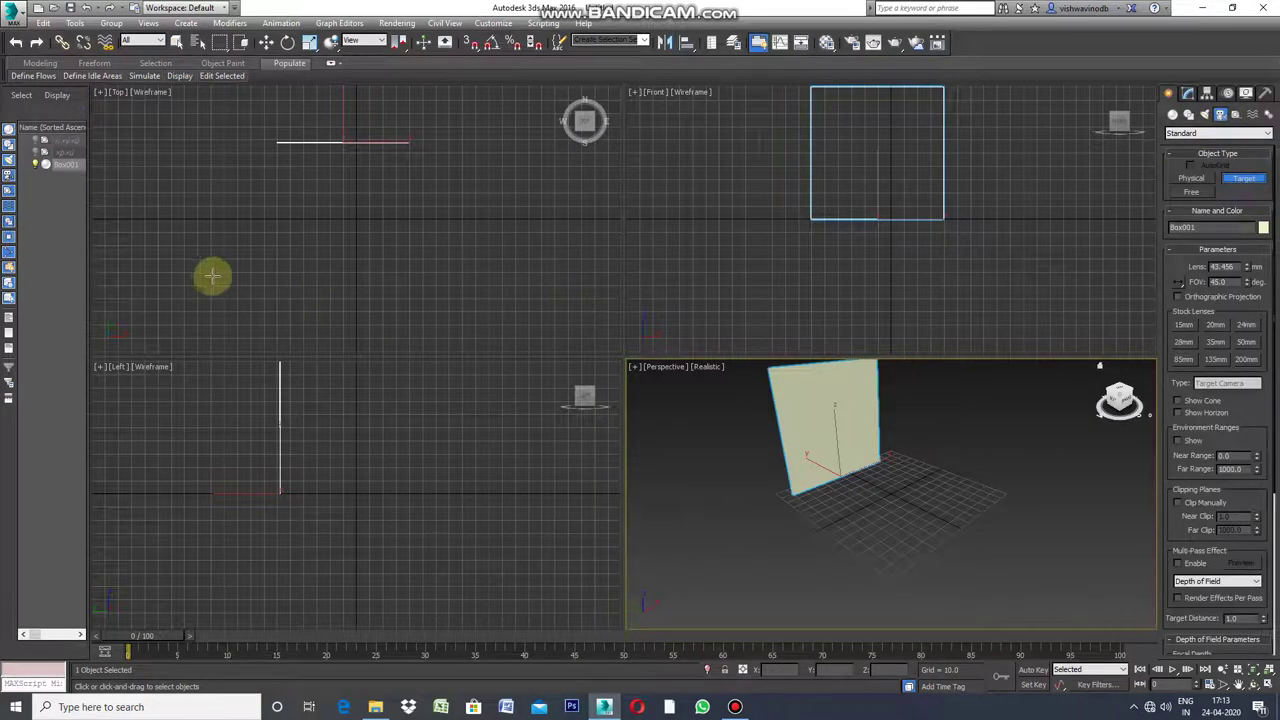
mouse_move(207, 307)
mouse_down()
mouse_move(389, 121)
mouse_move(380, 70)
mouse_up()
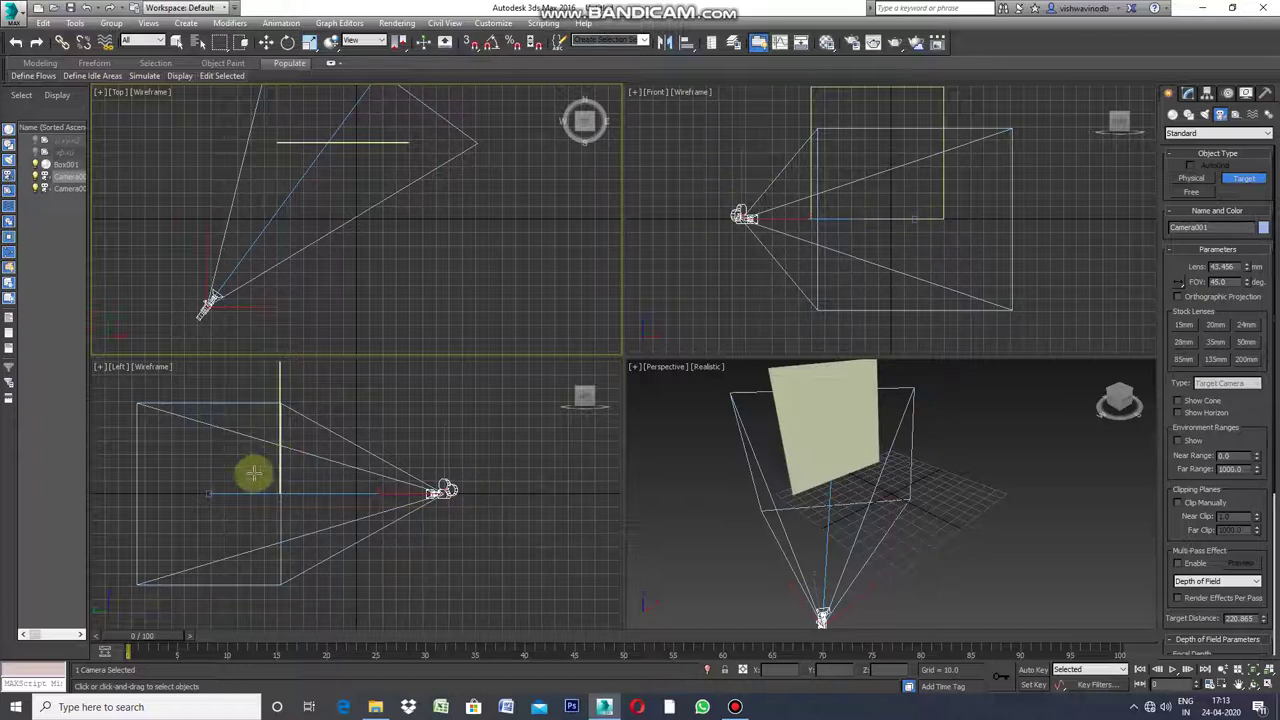
click(176, 42)
click(207, 493)
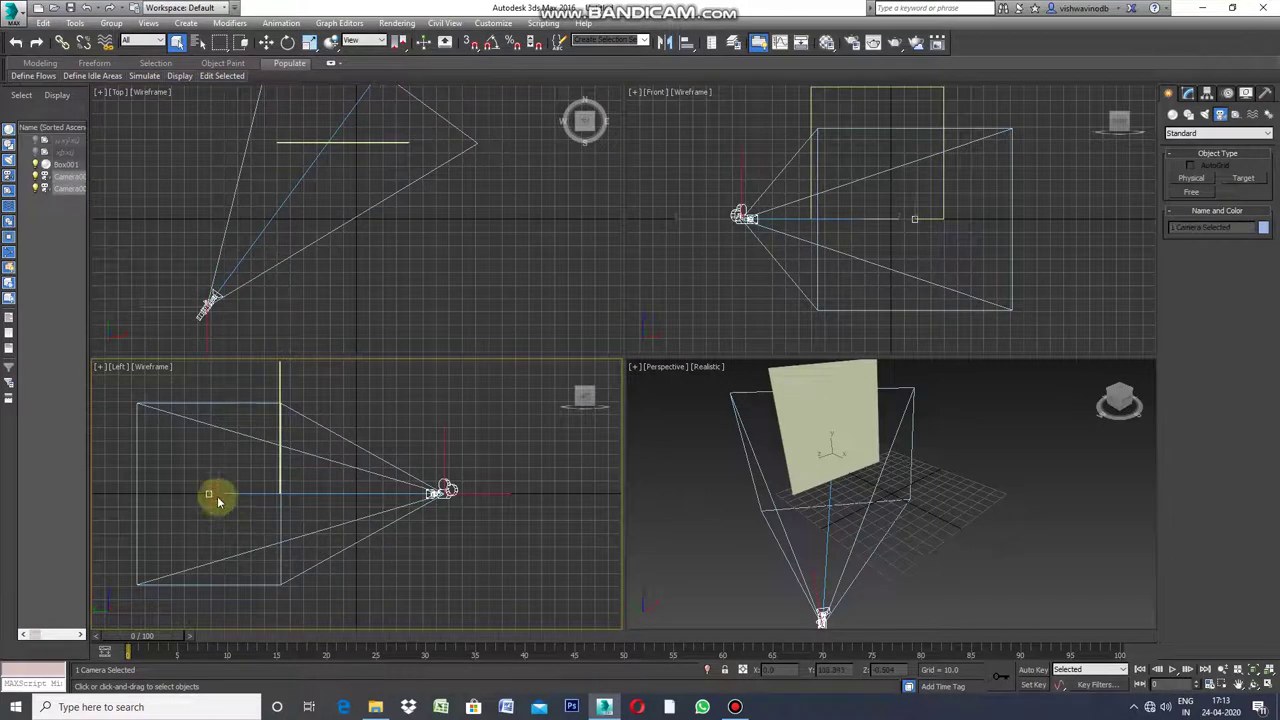
In the Front view, raise the camera slightly and lift its target higher on the wall.
click(266, 42)
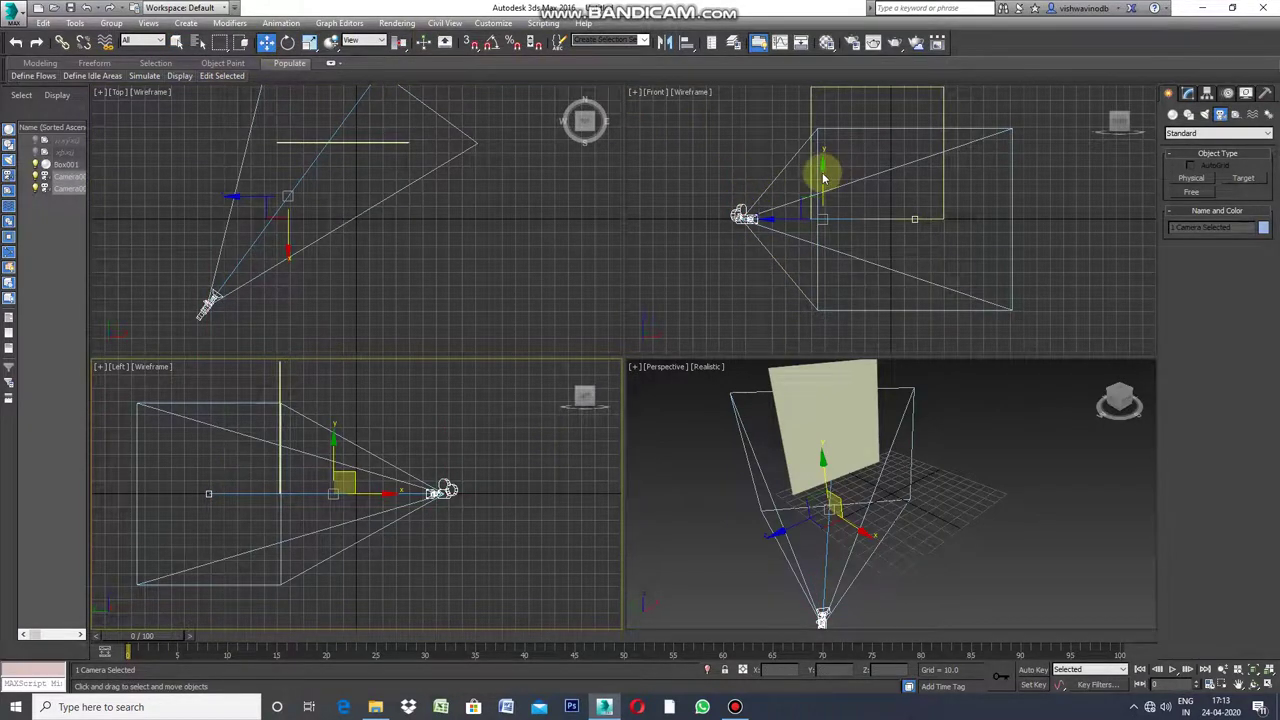
click(823, 178)
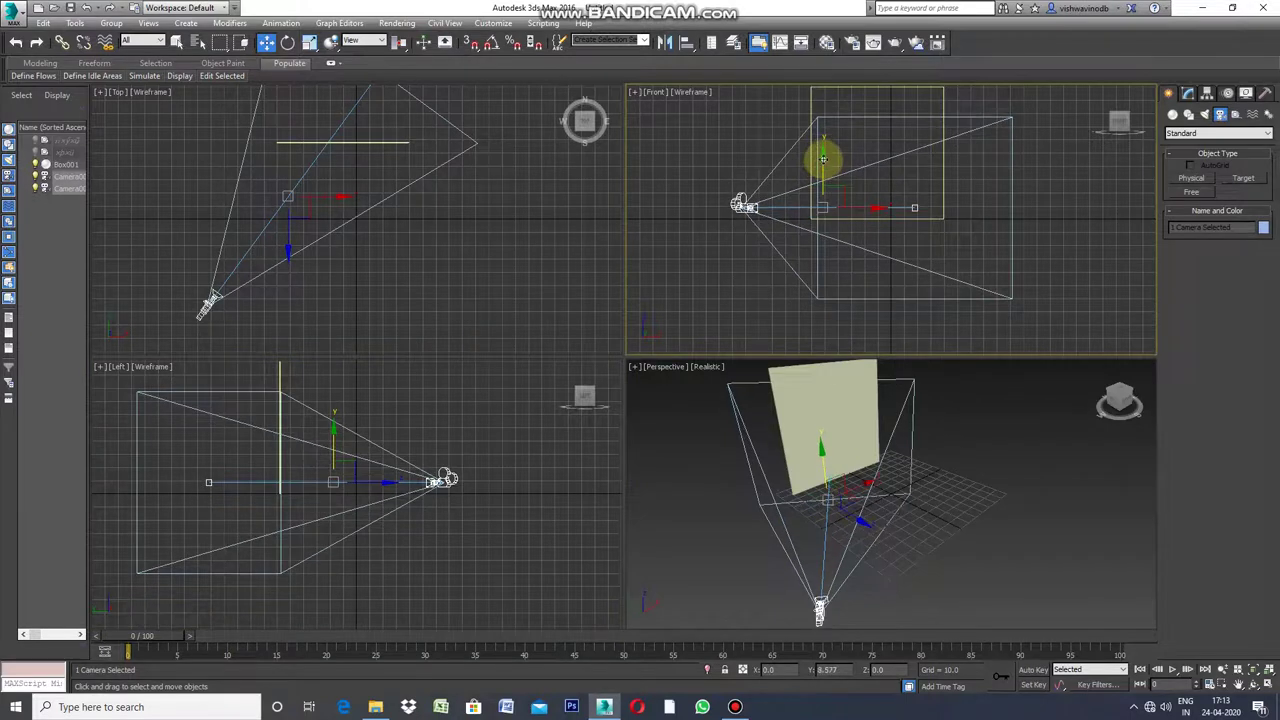
drag(822, 170, 823, 158)
click(913, 250)
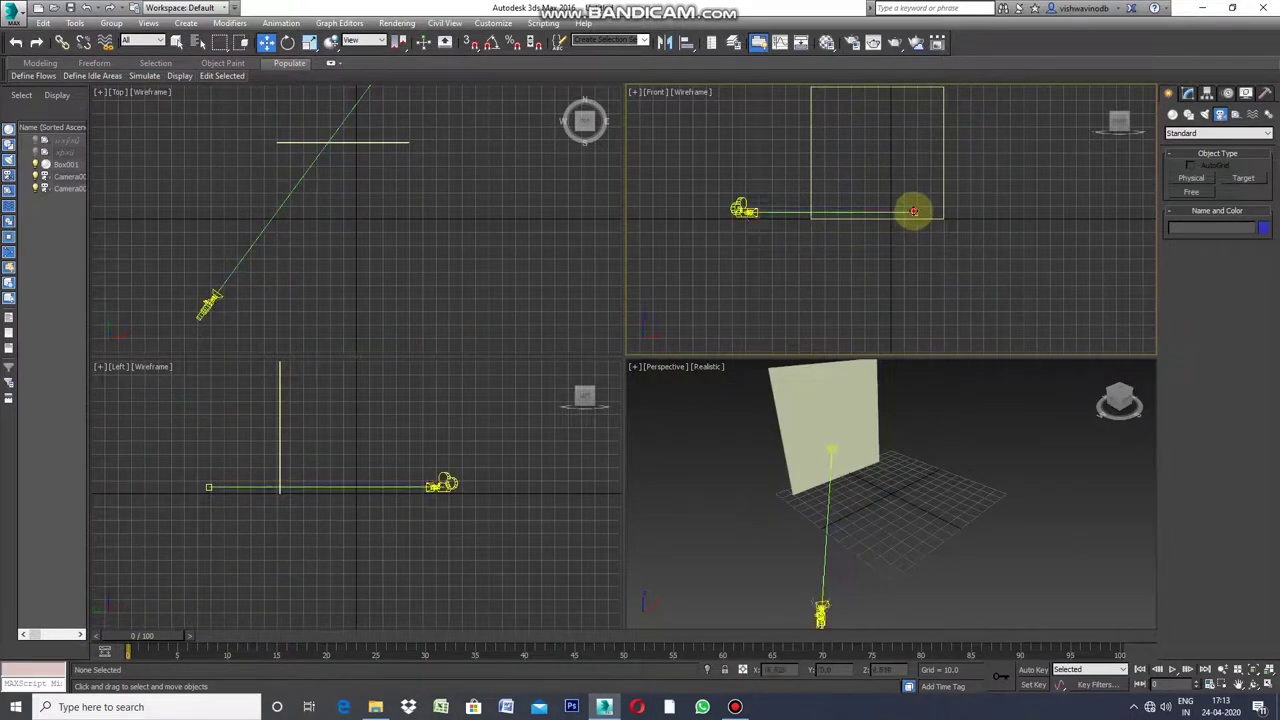
click(914, 214)
click(919, 219)
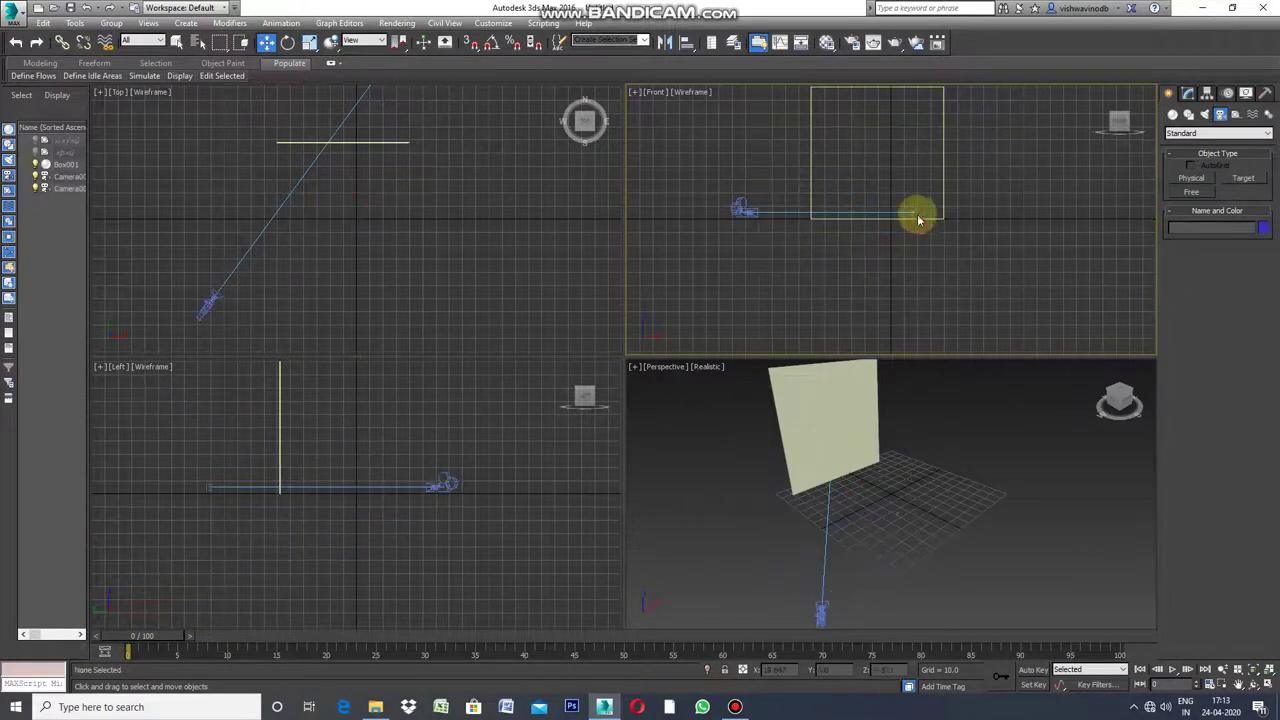
click(917, 211)
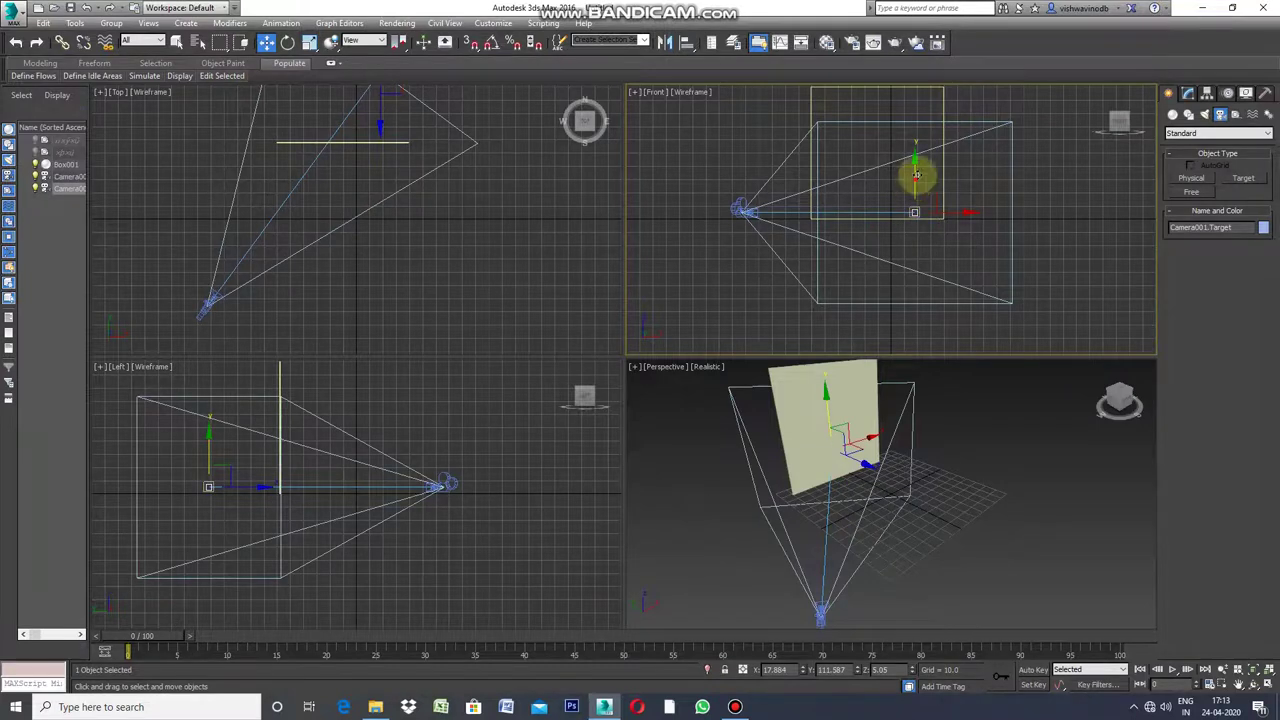
drag(916, 176, 928, 120)
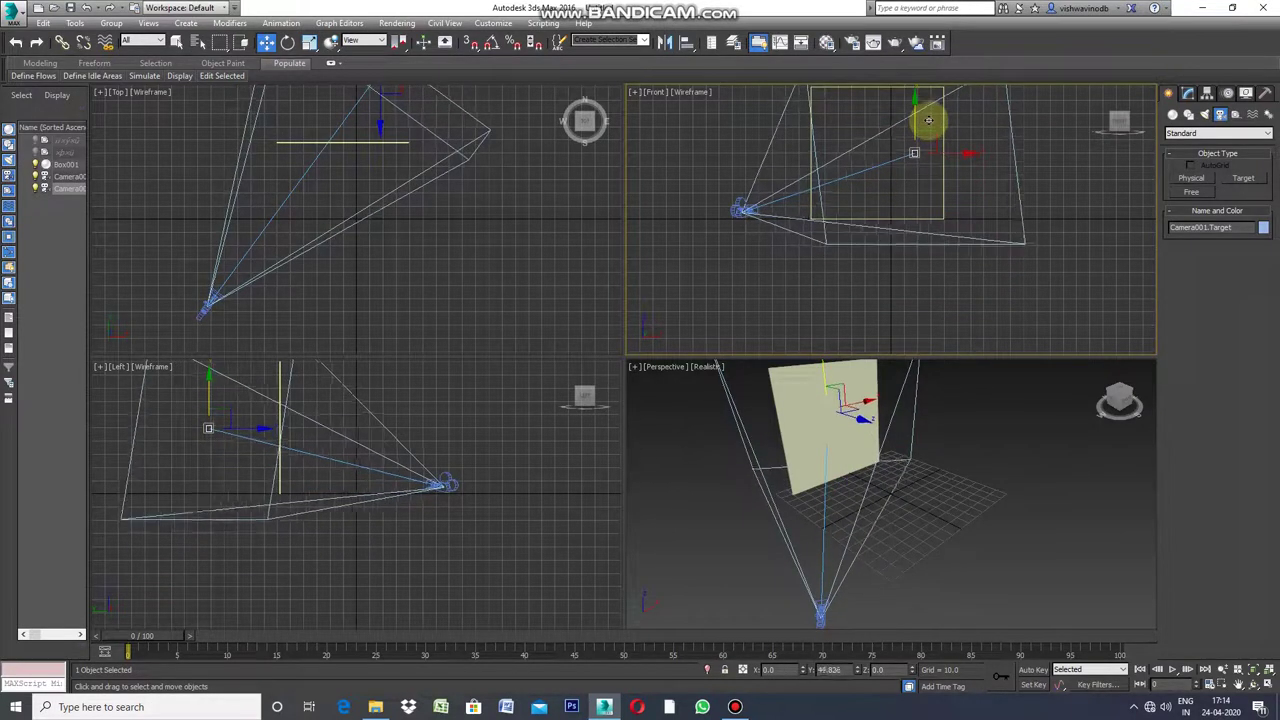
Switch the Perspective viewport to look through Camera001 and reselect the camera.
click(662, 374)
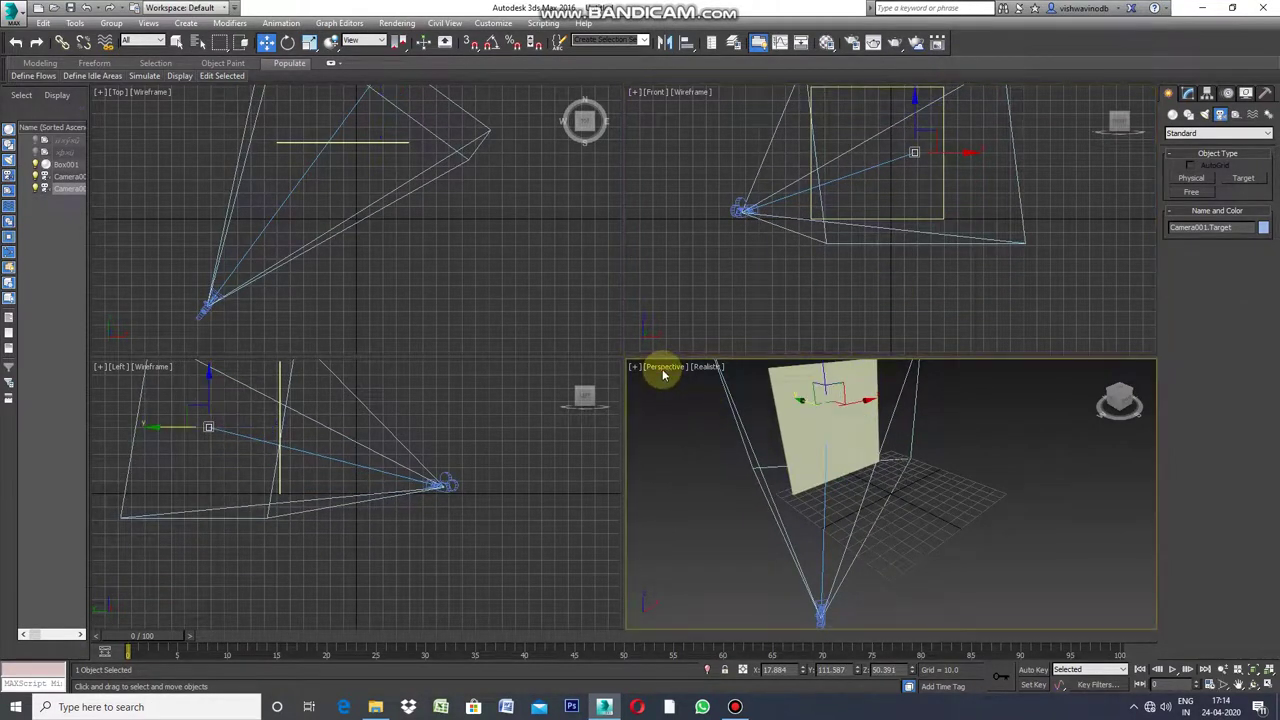
click(668, 374)
mouse_move(703, 382)
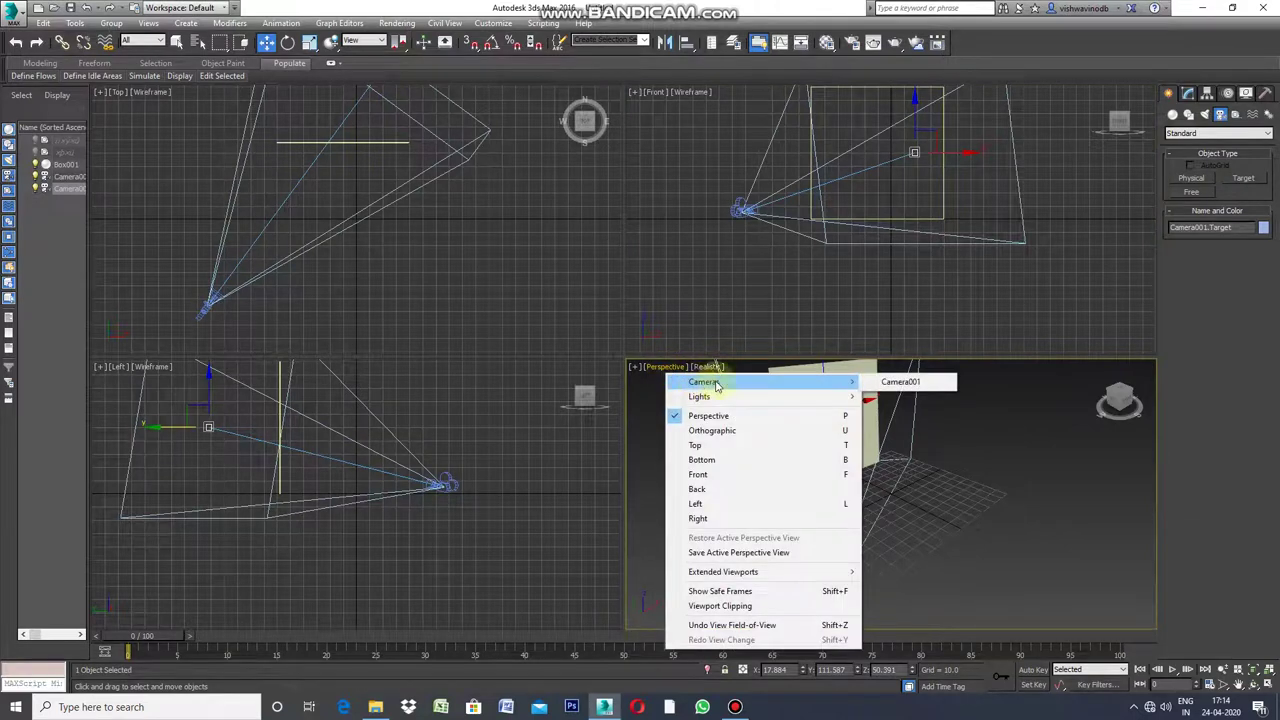
click(905, 382)
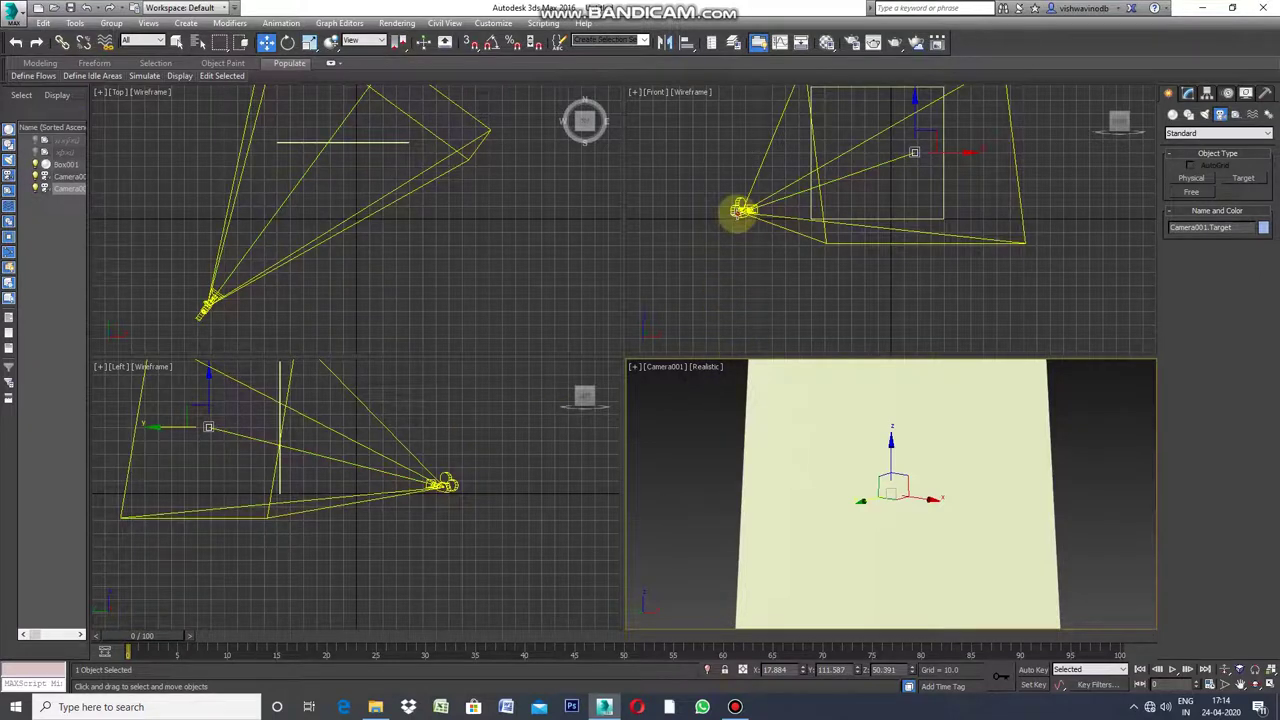
click(740, 210)
Lower Camera001 and shift it left, move its target down-left in Top view, then select Box001.
drag(739, 176, 740, 192)
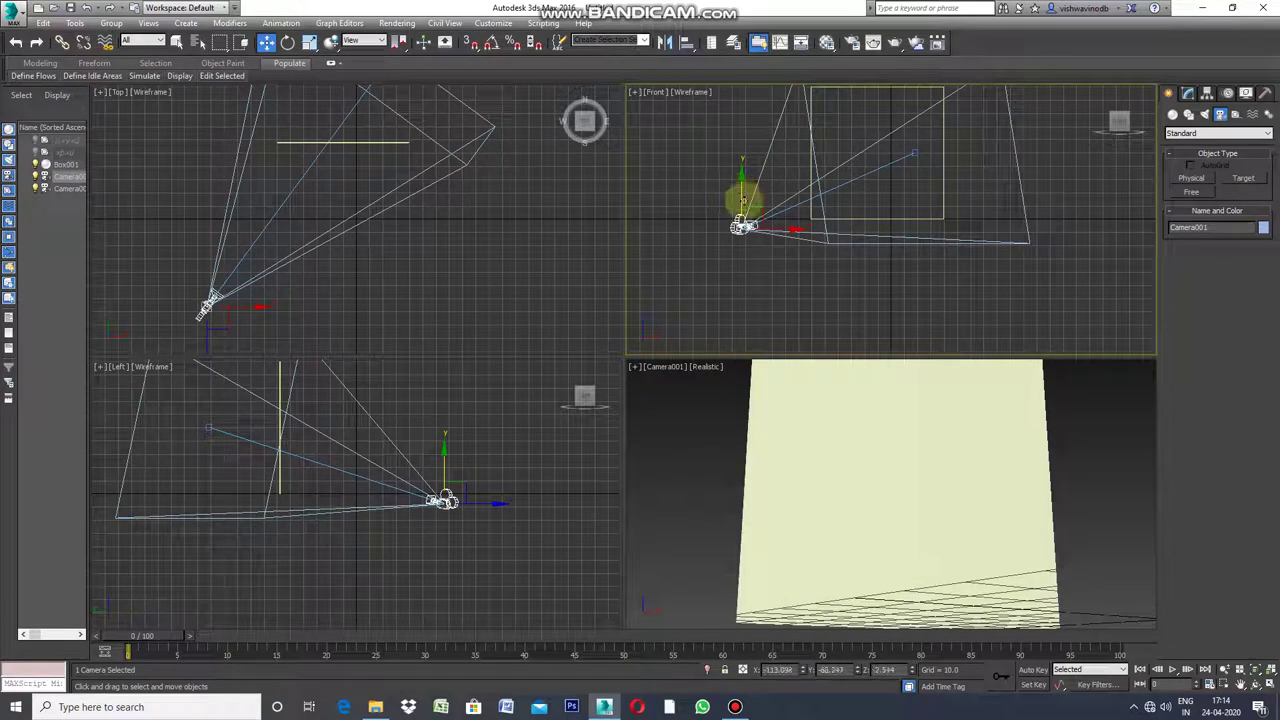
drag(778, 231, 766, 231)
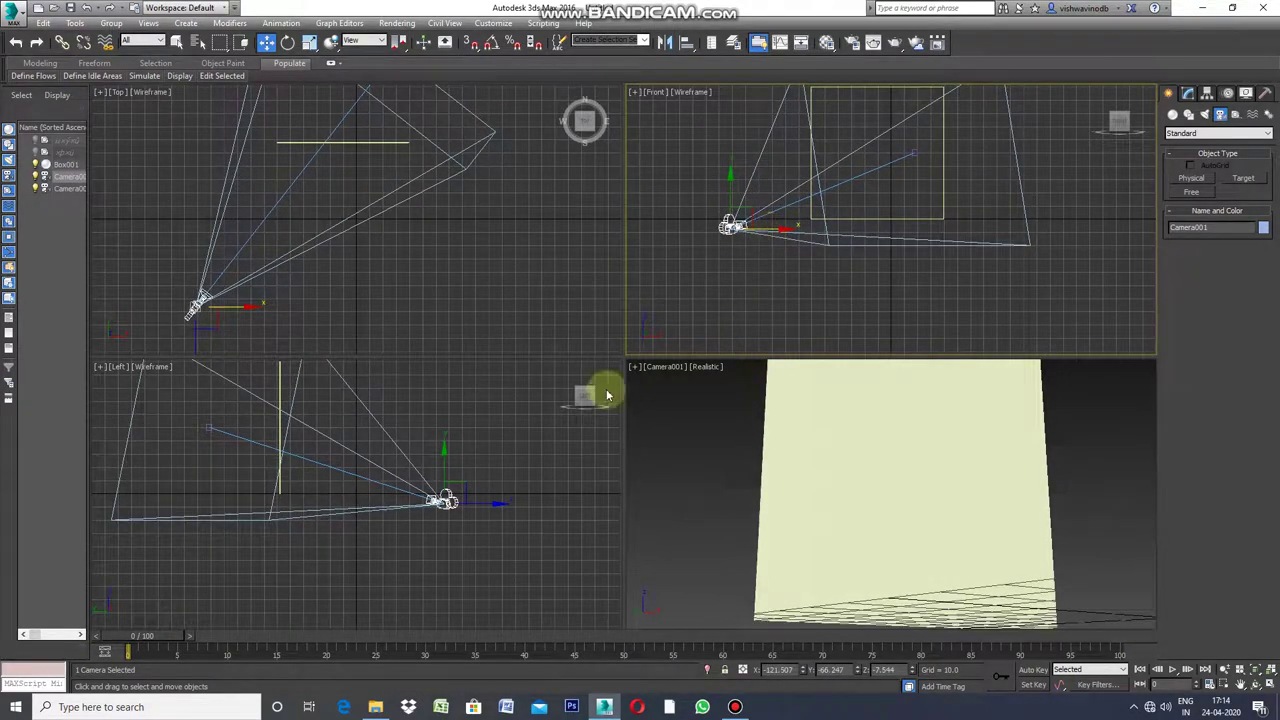
scroll(405, 290, down, 2)
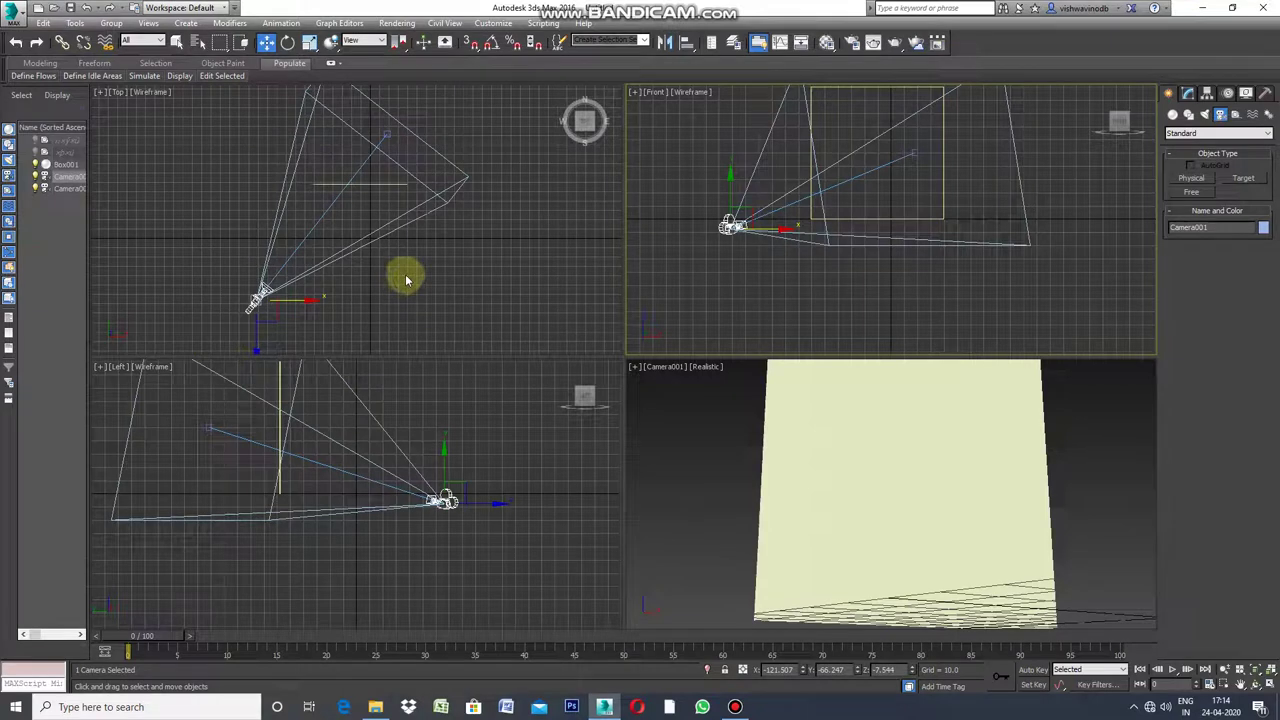
click(262, 292)
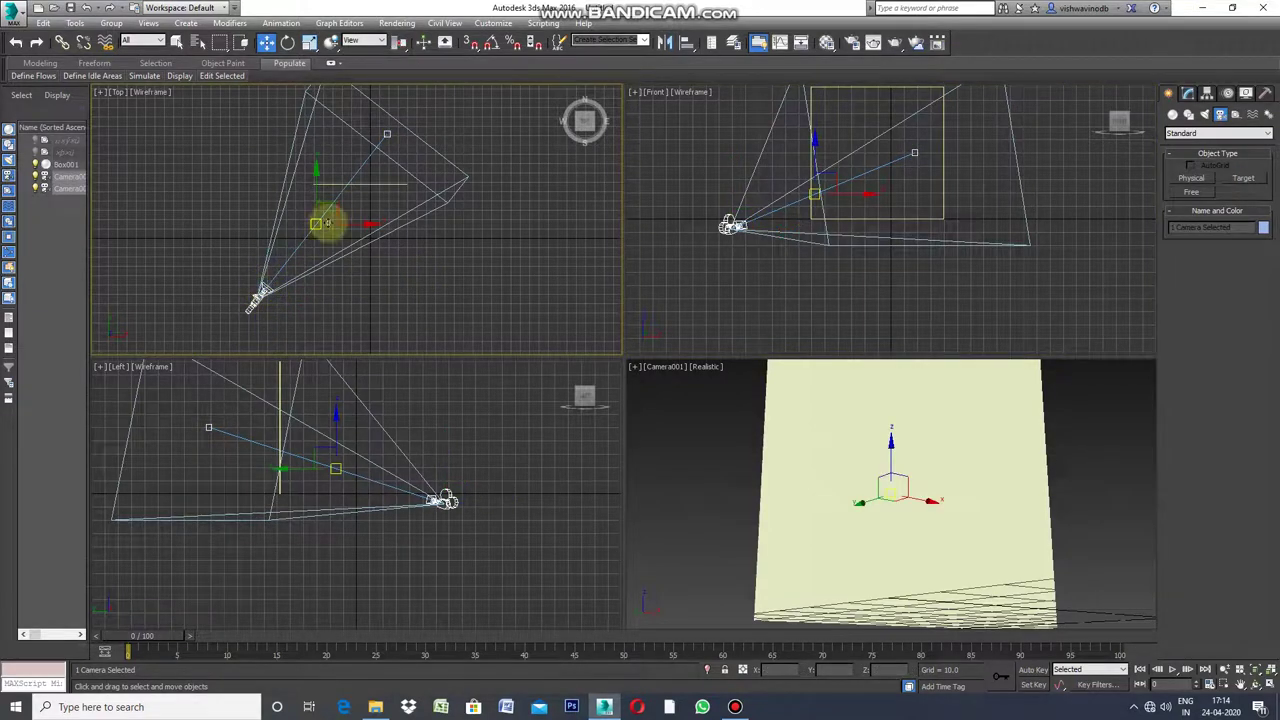
mouse_move(337, 203)
mouse_down()
mouse_move(309, 228)
mouse_move(305, 267)
mouse_up()
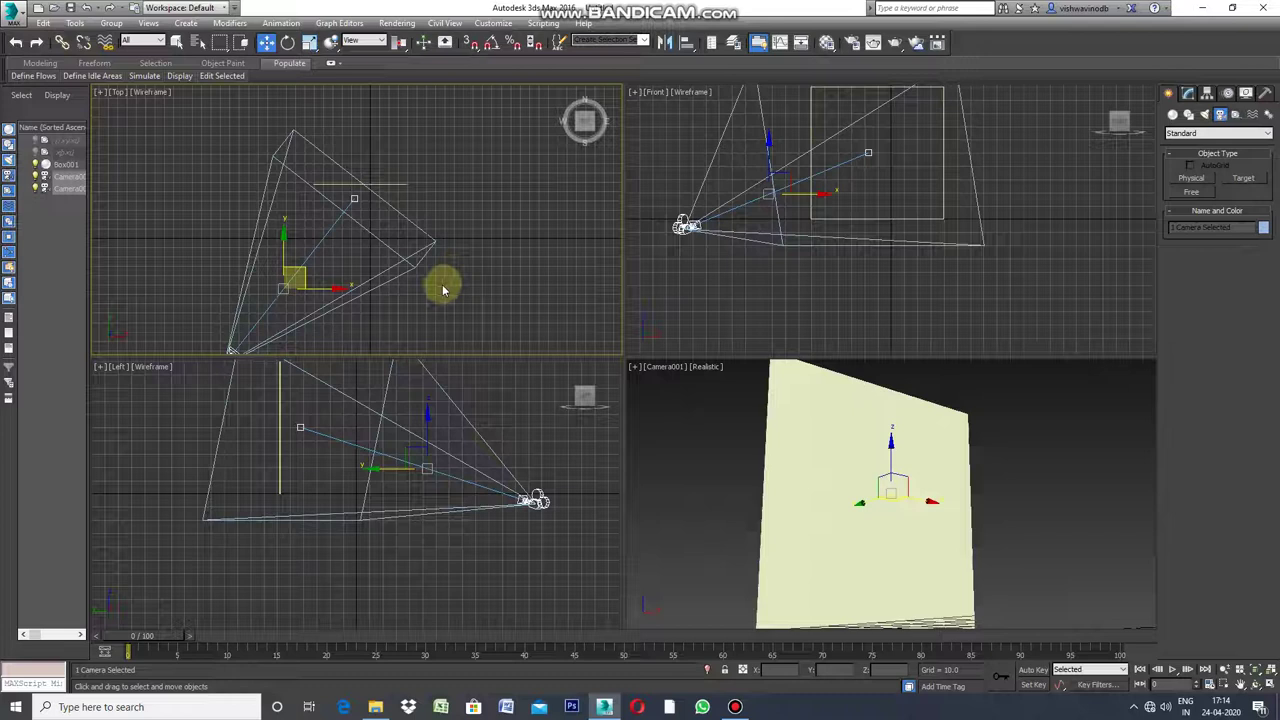
click(410, 182)
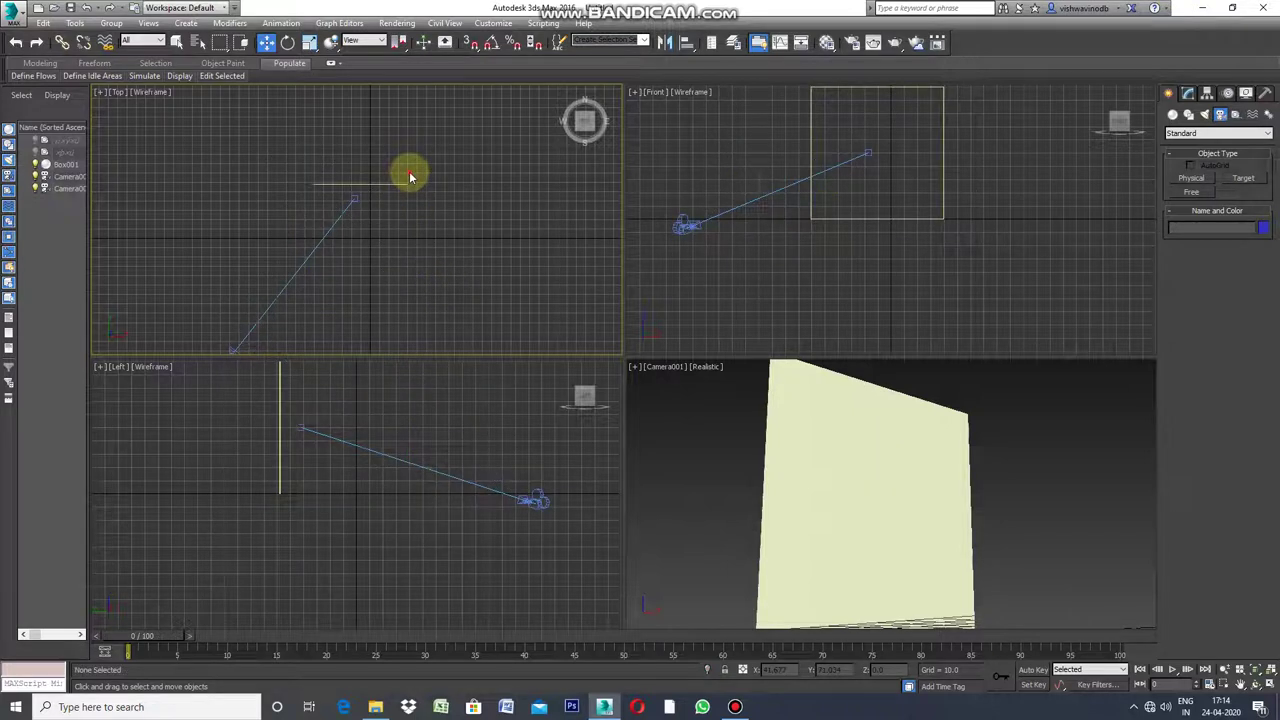
click(384, 186)
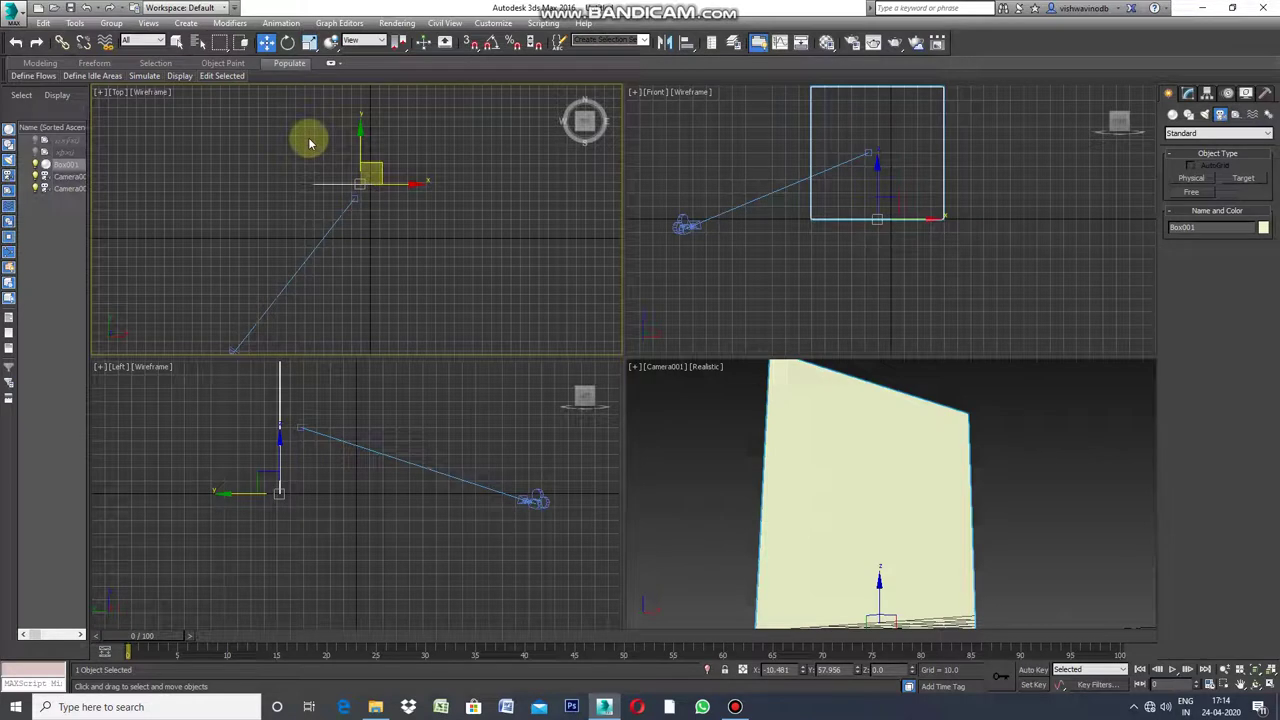
Shift-drag copies of the wall to add Box002 on the right and Box003 on the left.
shift+drag(404, 185, 516, 198)
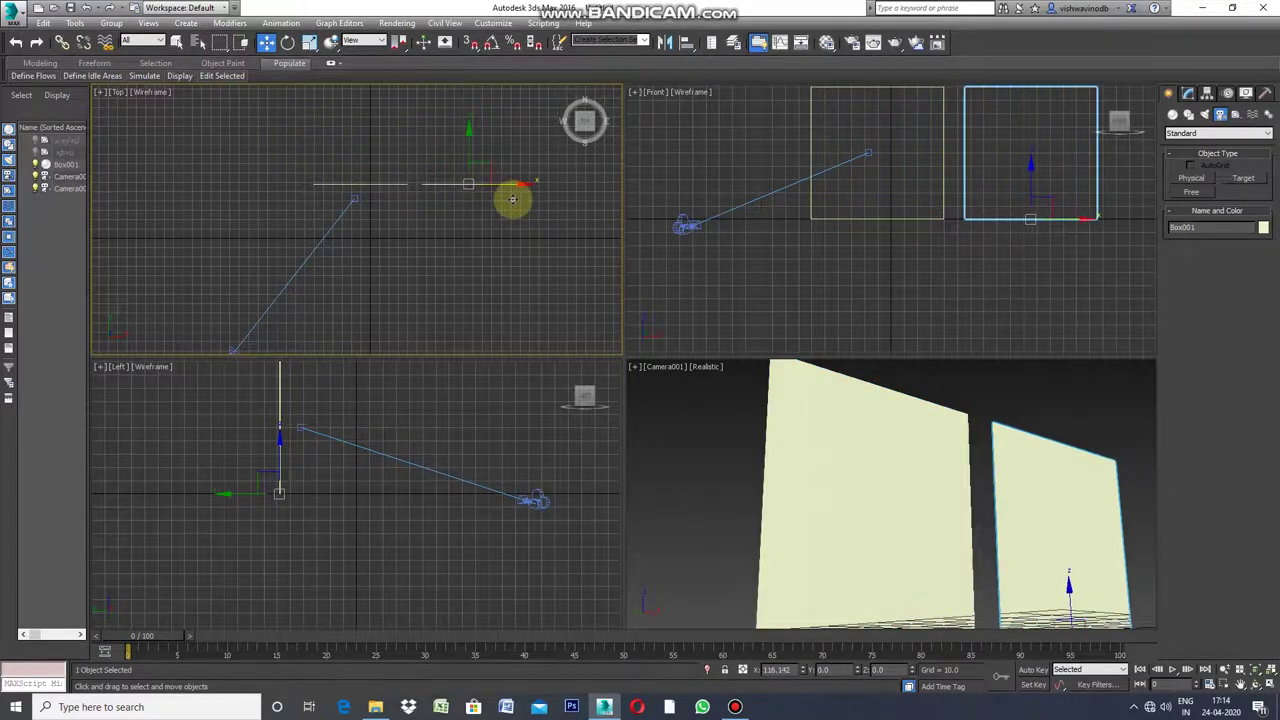
shift+drag(516, 198, 513, 200)
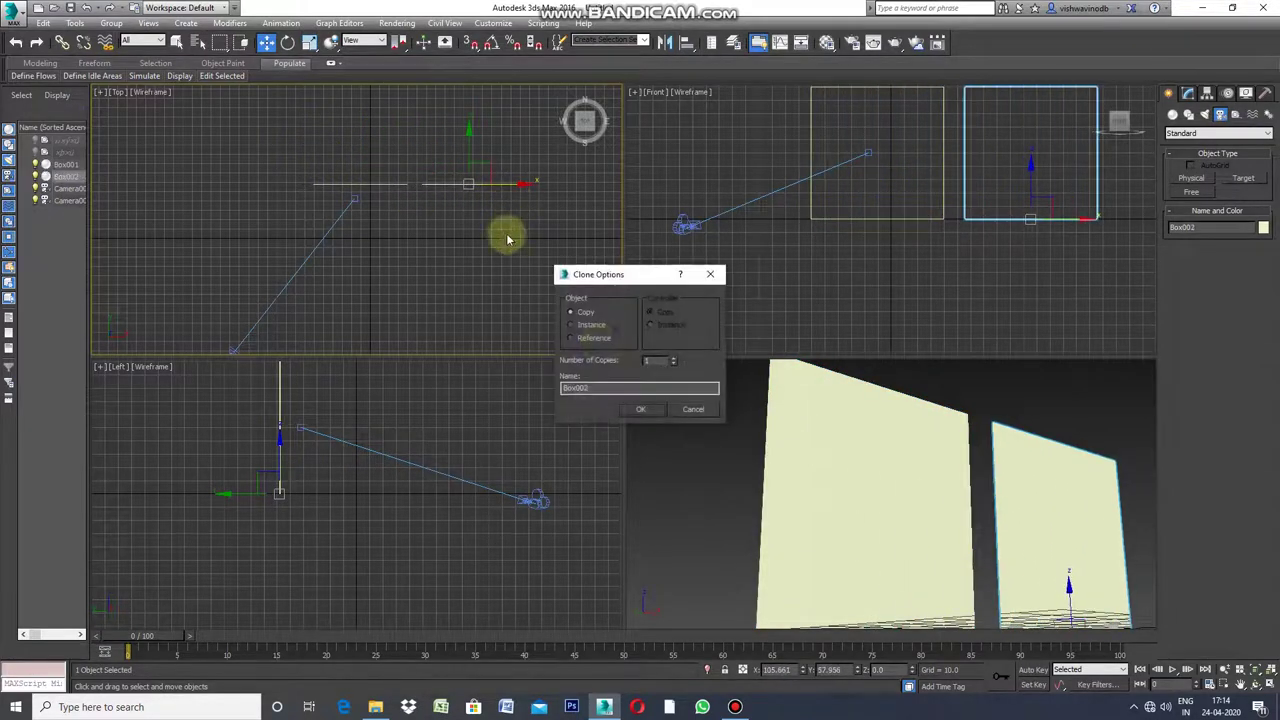
click(643, 411)
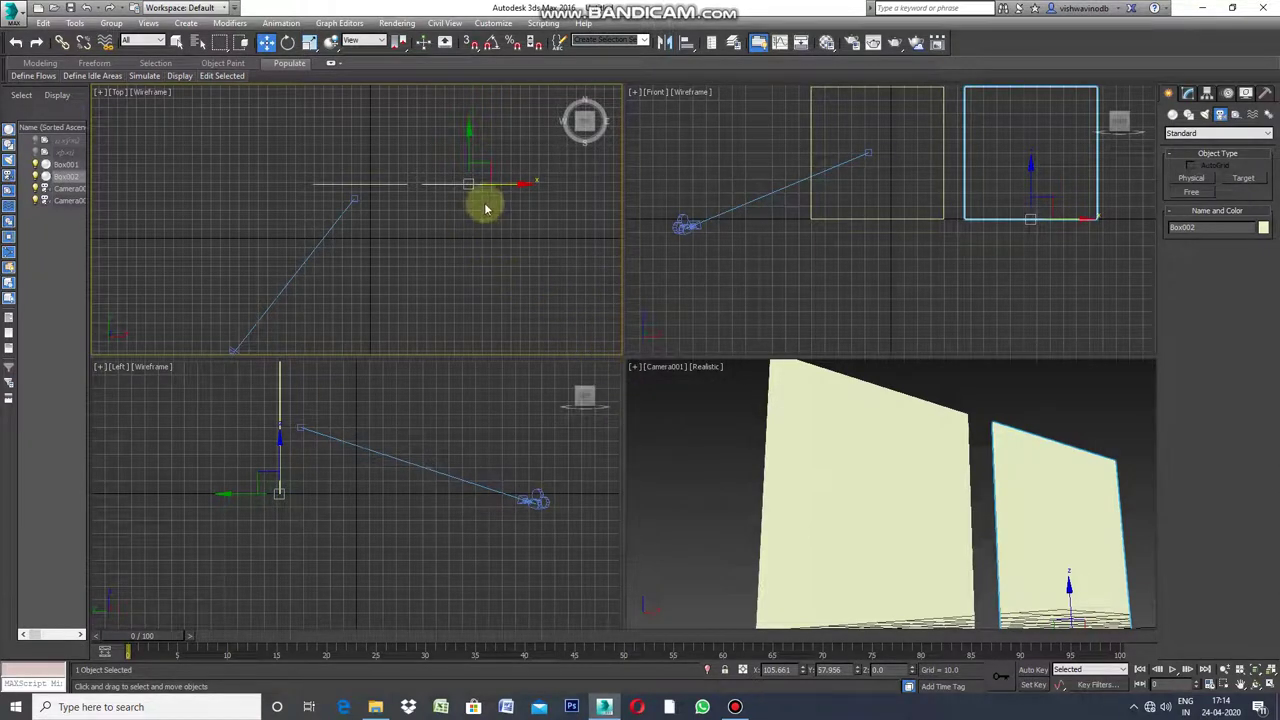
mouse_move(507, 186)
mouse_down()
mouse_move(281, 202)
mouse_move(296, 205)
mouse_up()
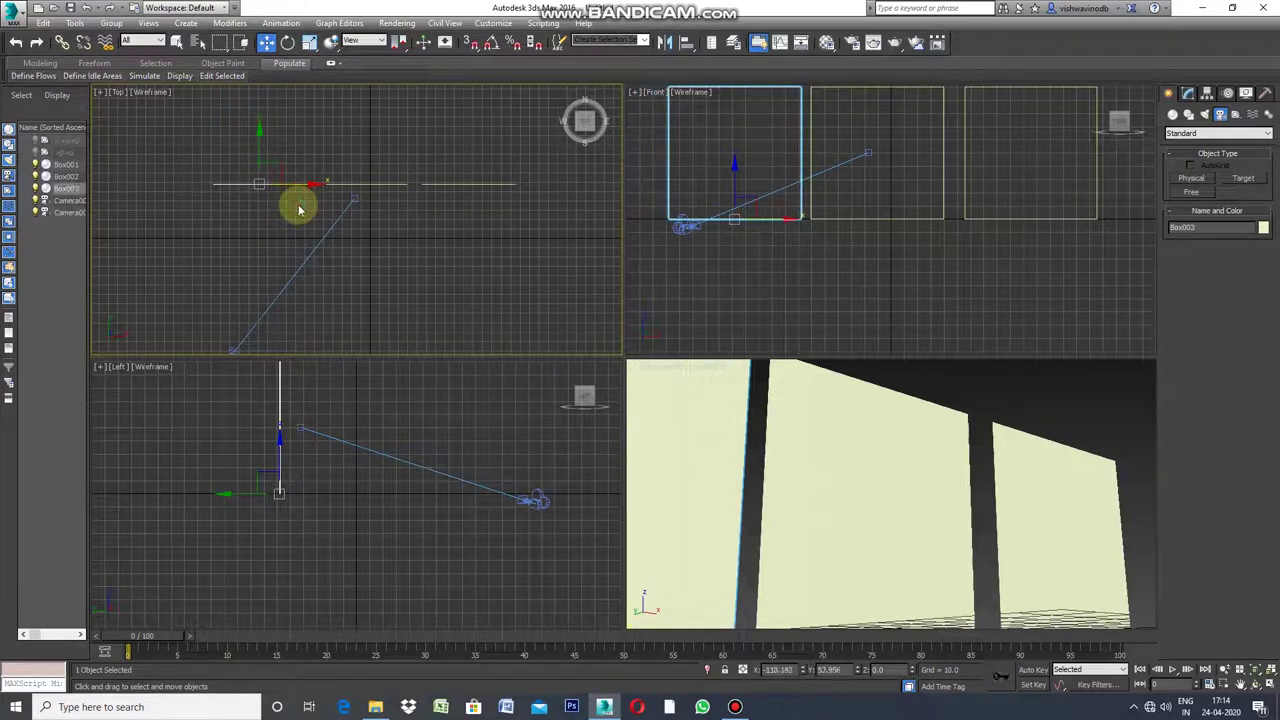
shift+drag(296, 205, 301, 205)
click(640, 409)
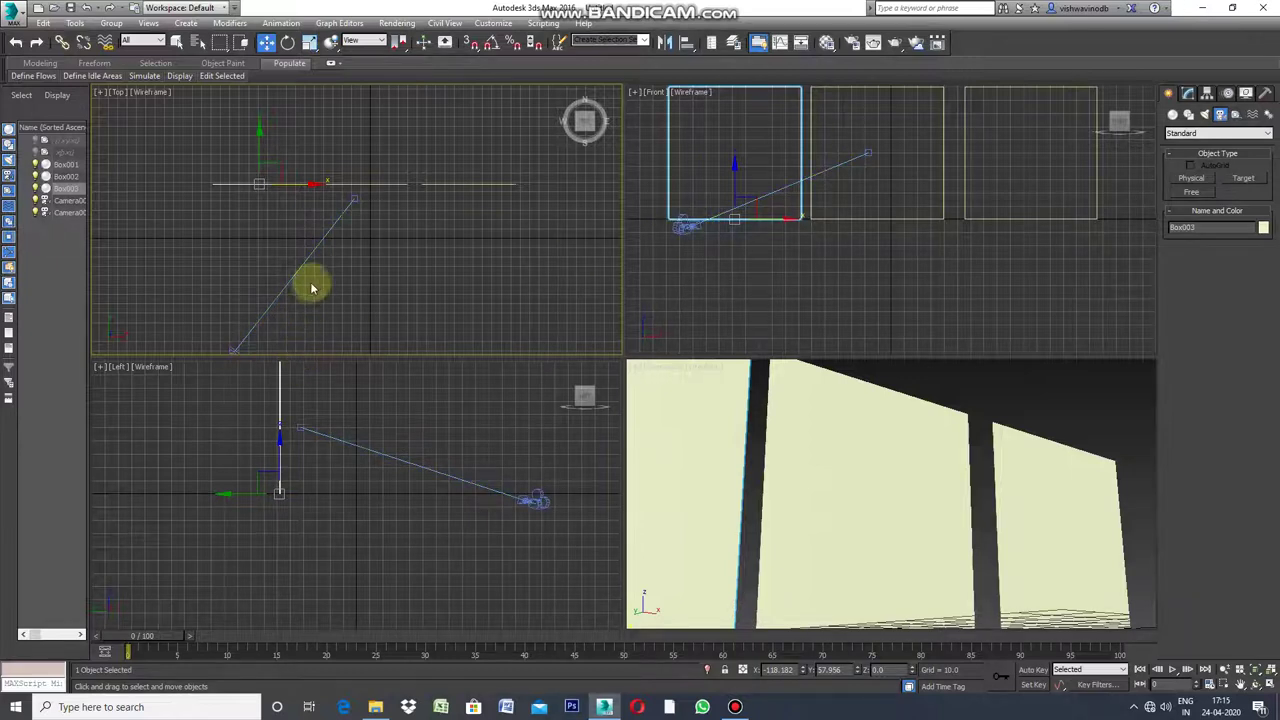
Pull Camera001 back in the Top view so all three planes are framed.
scroll(323, 277, down, 2)
click(279, 308)
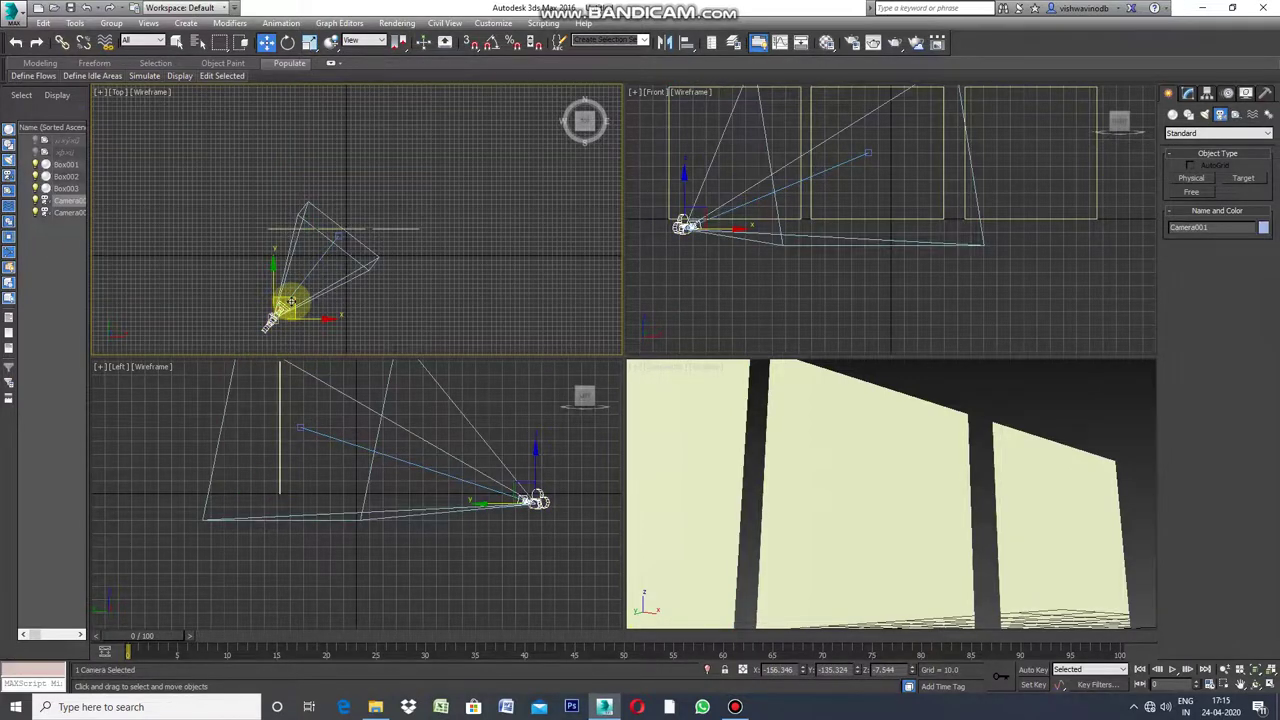
drag(290, 303, 222, 357)
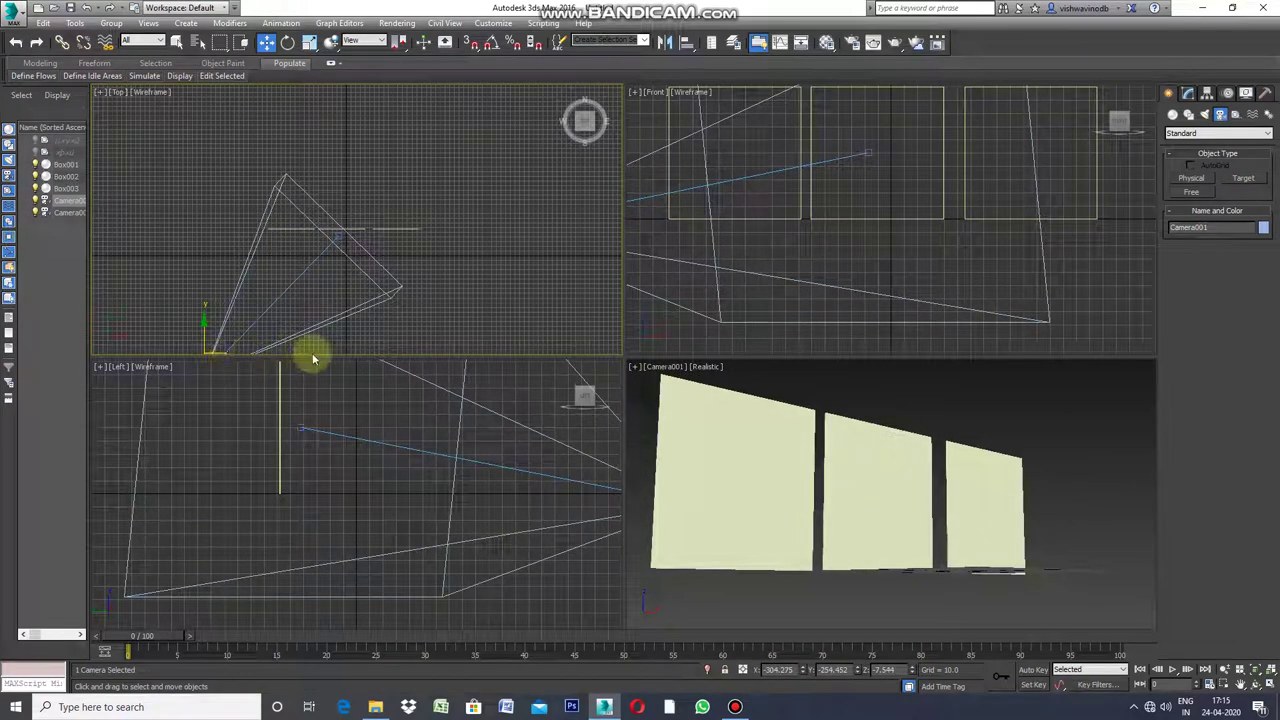
Maximize the Camera001 viewport and bring up the texture image folder from the taskbar.
click(636, 372)
click(634, 368)
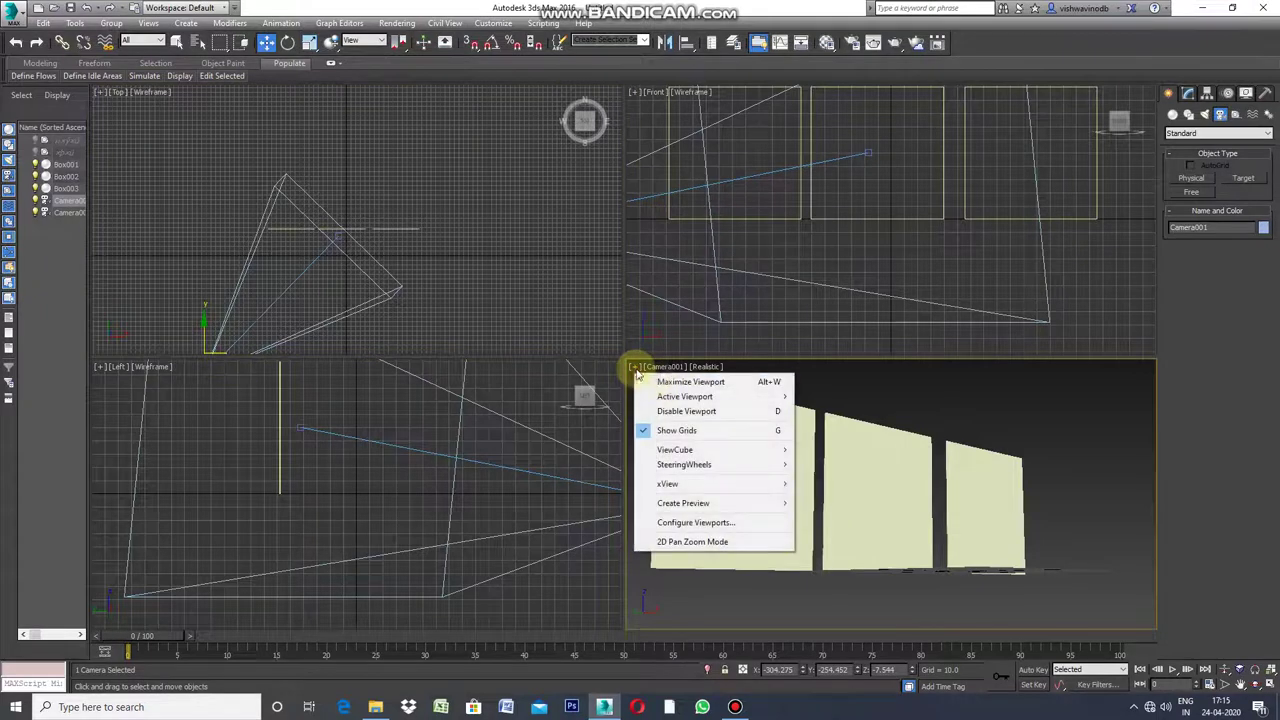
click(671, 380)
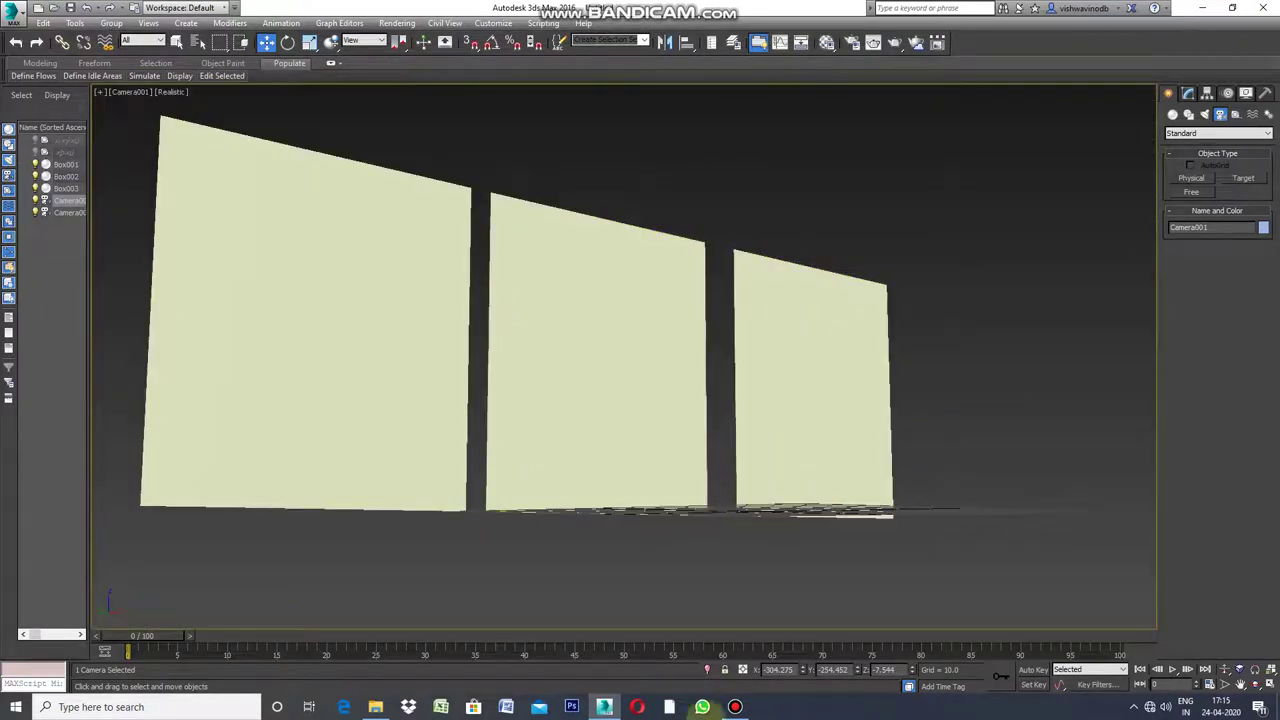
click(376, 707)
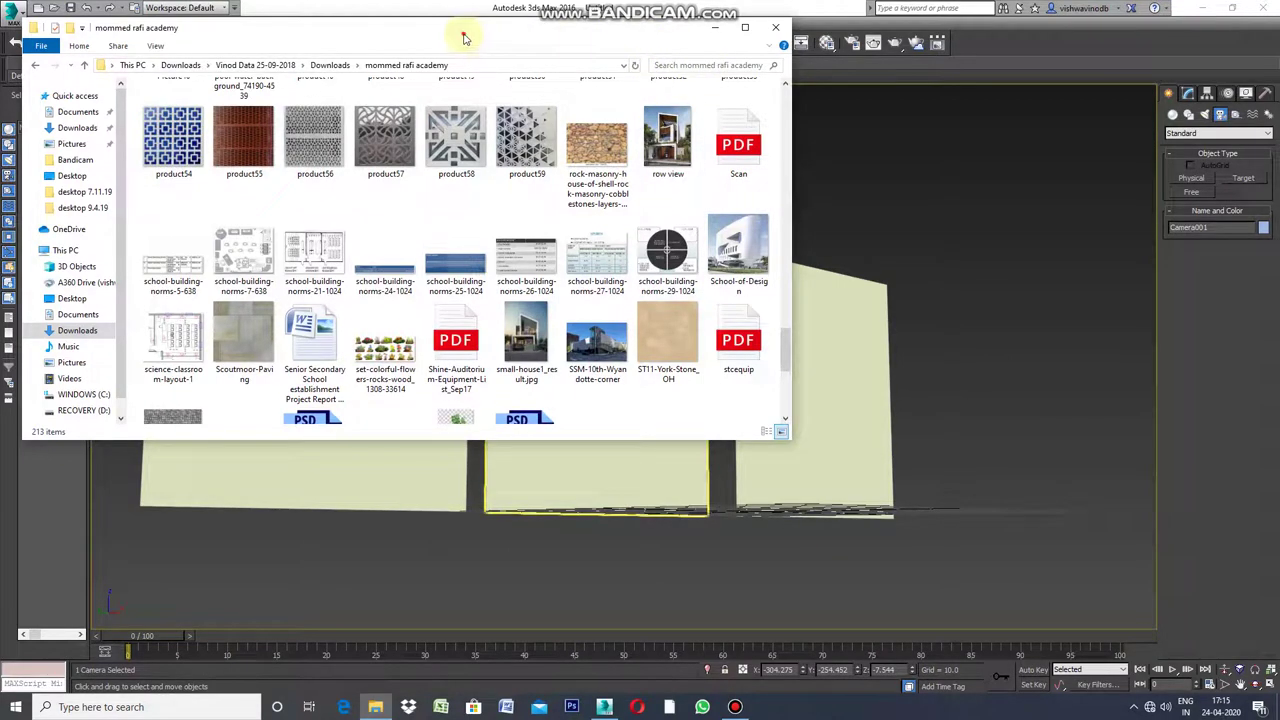
Drag the School-of-Design building picture onto the left plane as its texture.
mouse_move(463, 37)
mouse_down()
mouse_move(862, 447)
mouse_move(892, 449)
mouse_up()
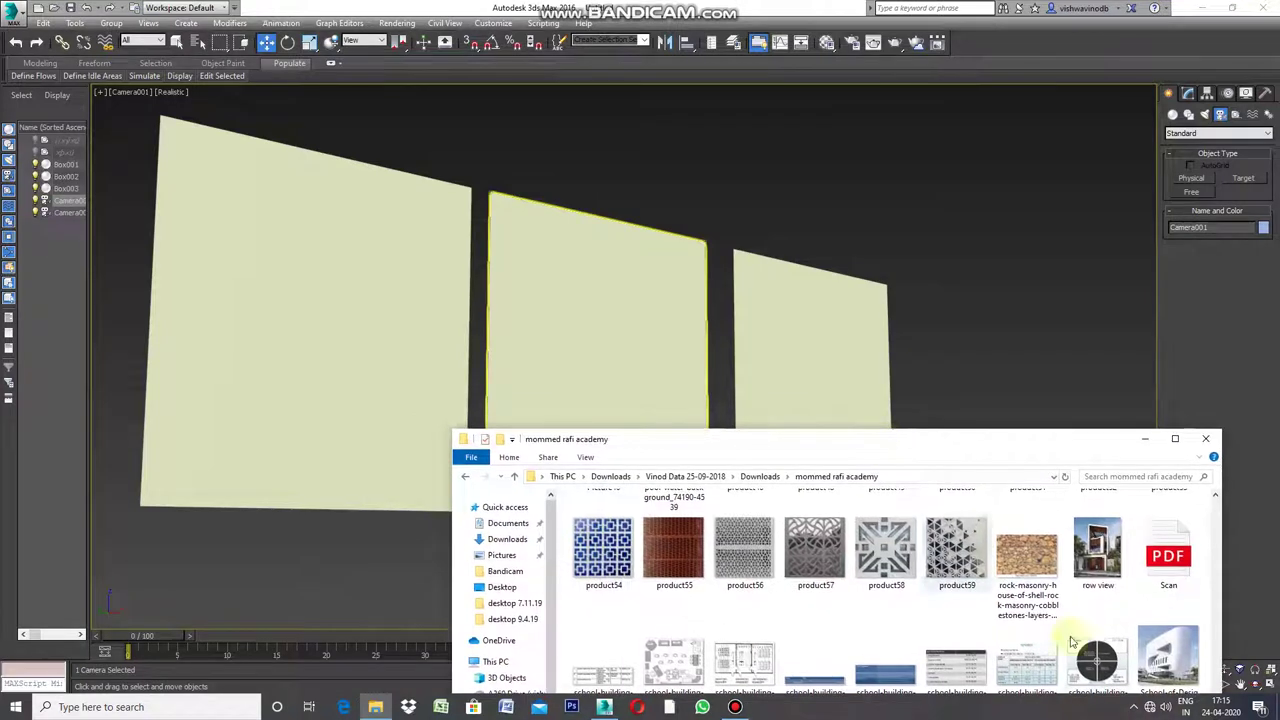
drag(1170, 655, 675, 393)
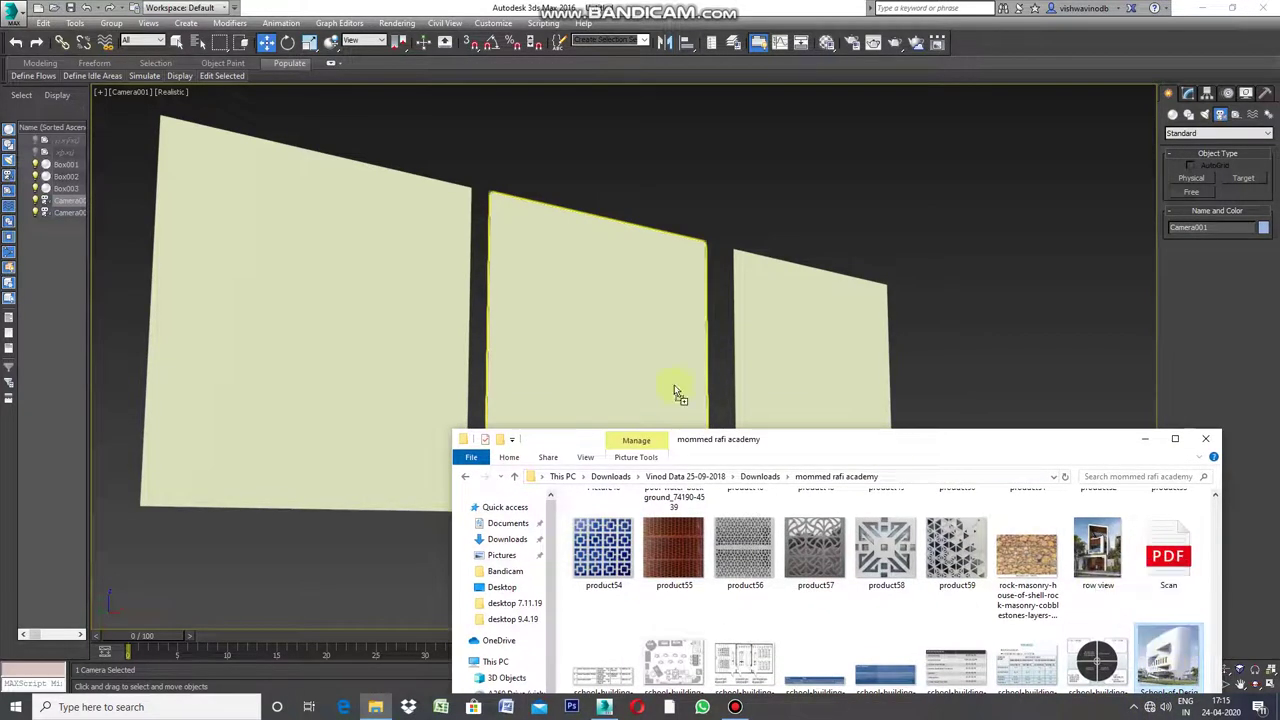
drag(395, 332, 395, 324)
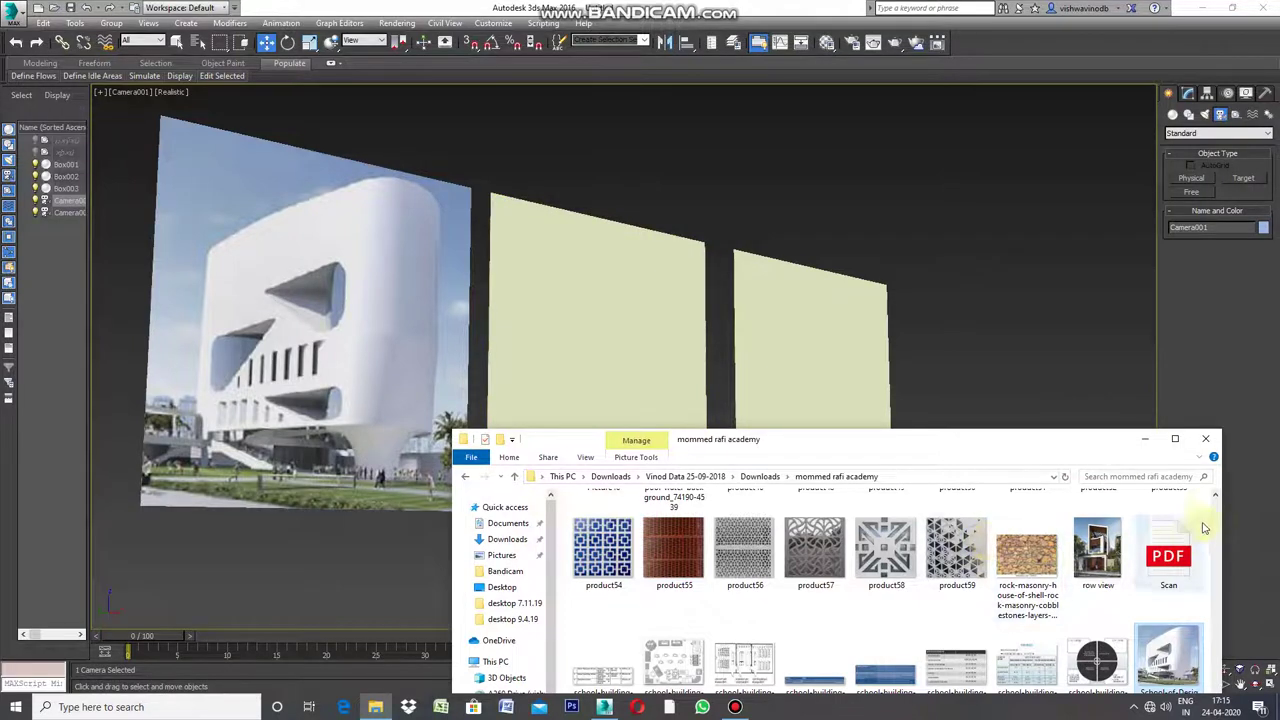
Drop the small-house1 picture onto the middle plane.
drag(986, 449, 1262, 338)
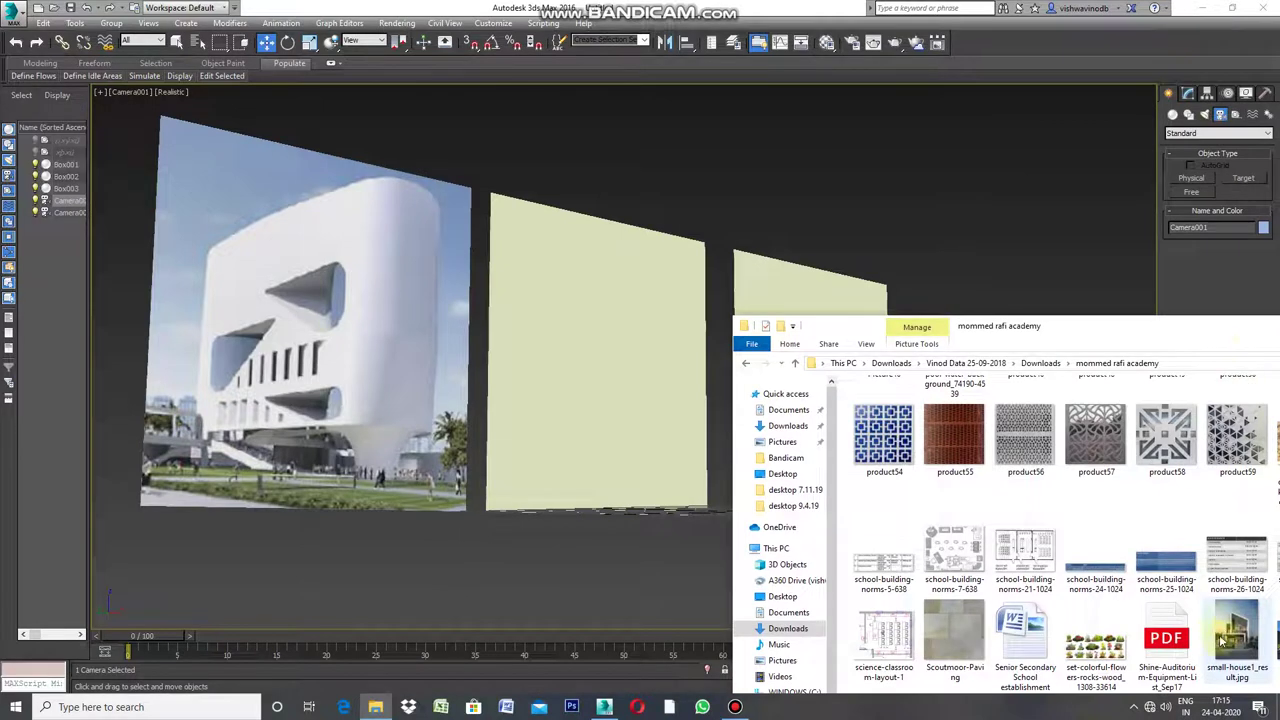
drag(1240, 640, 596, 447)
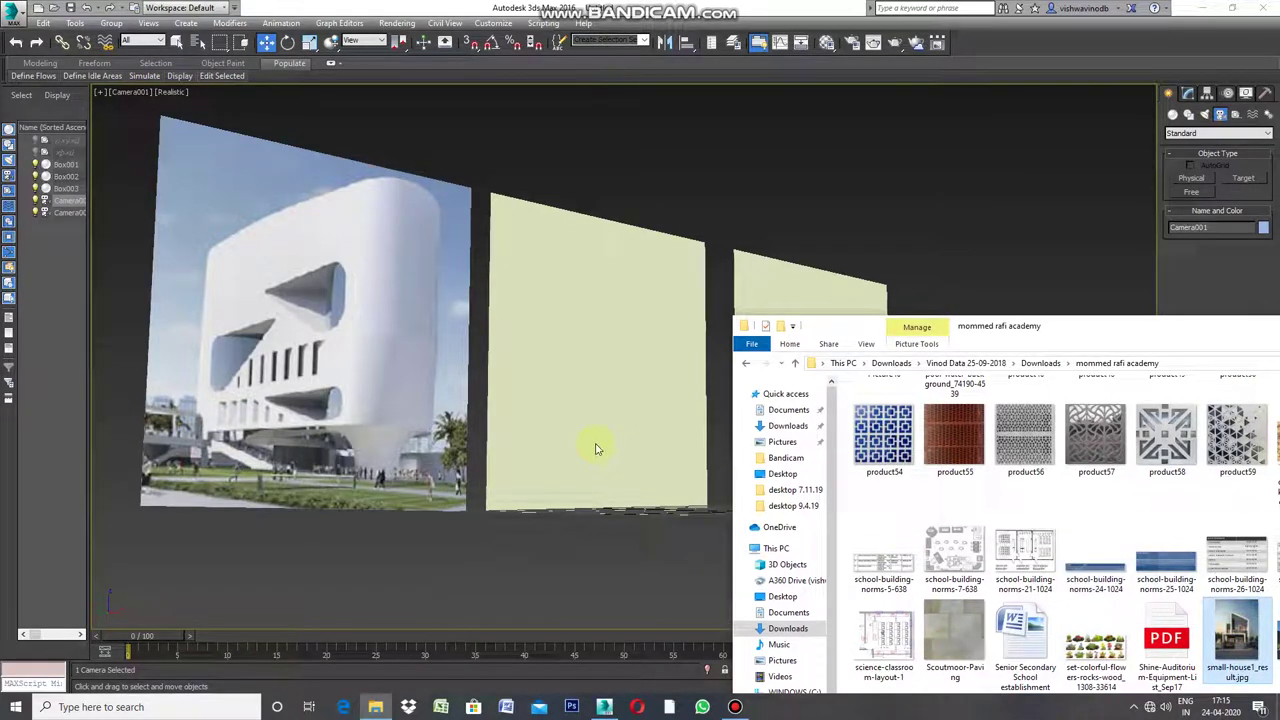
drag(1220, 665, 661, 508)
drag(628, 440, 623, 411)
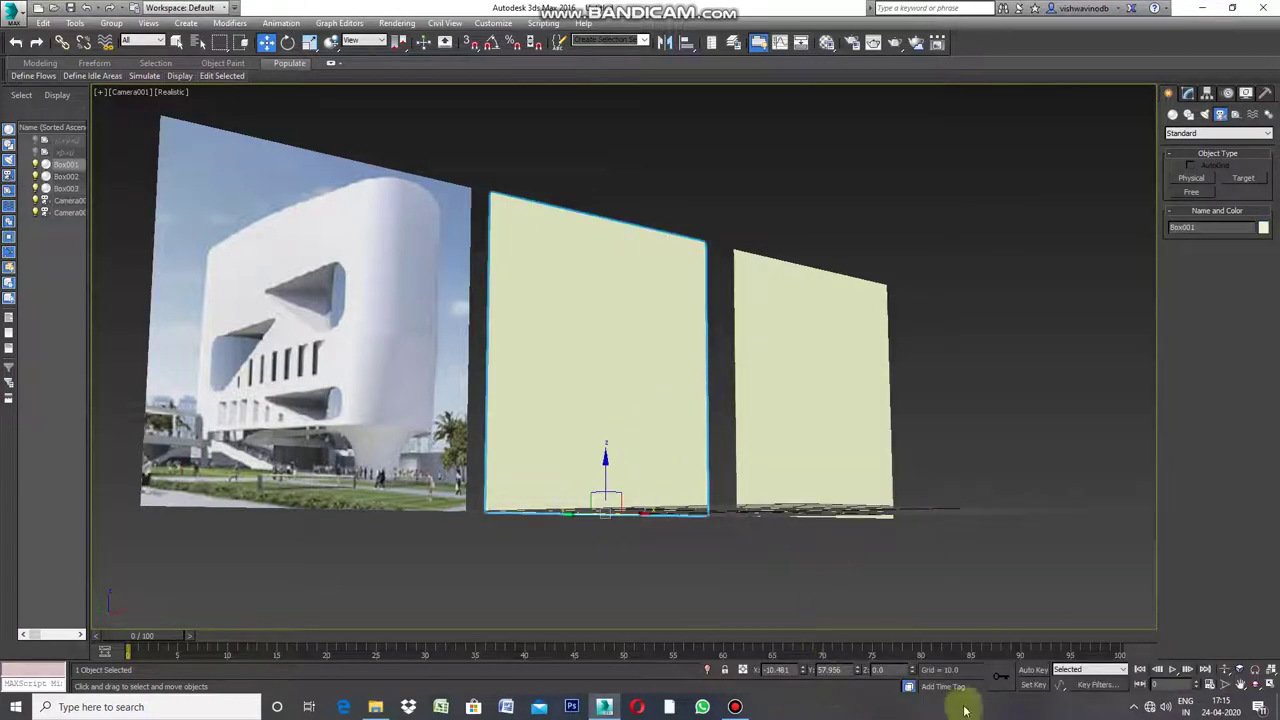
Apply the Top_50_Modern house picture to the middle plane.
click(376, 708)
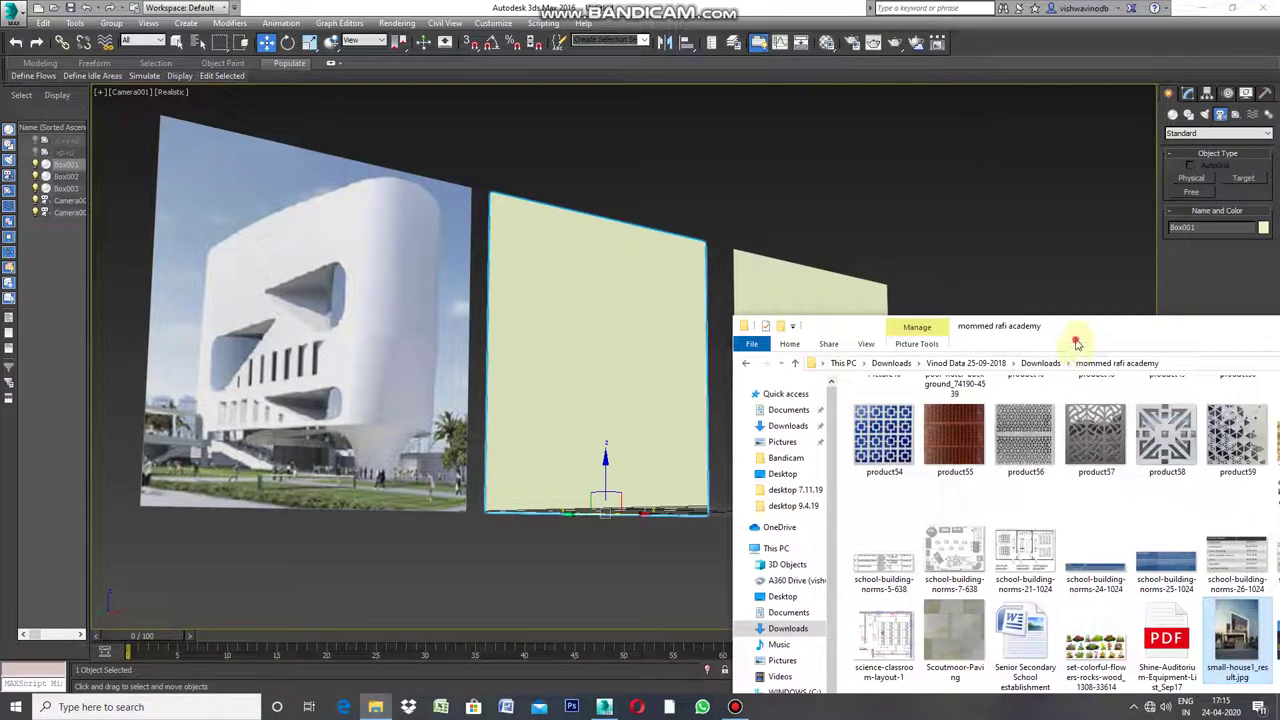
mouse_move(1054, 335)
mouse_down()
mouse_move(883, 251)
mouse_move(990, 152)
mouse_up()
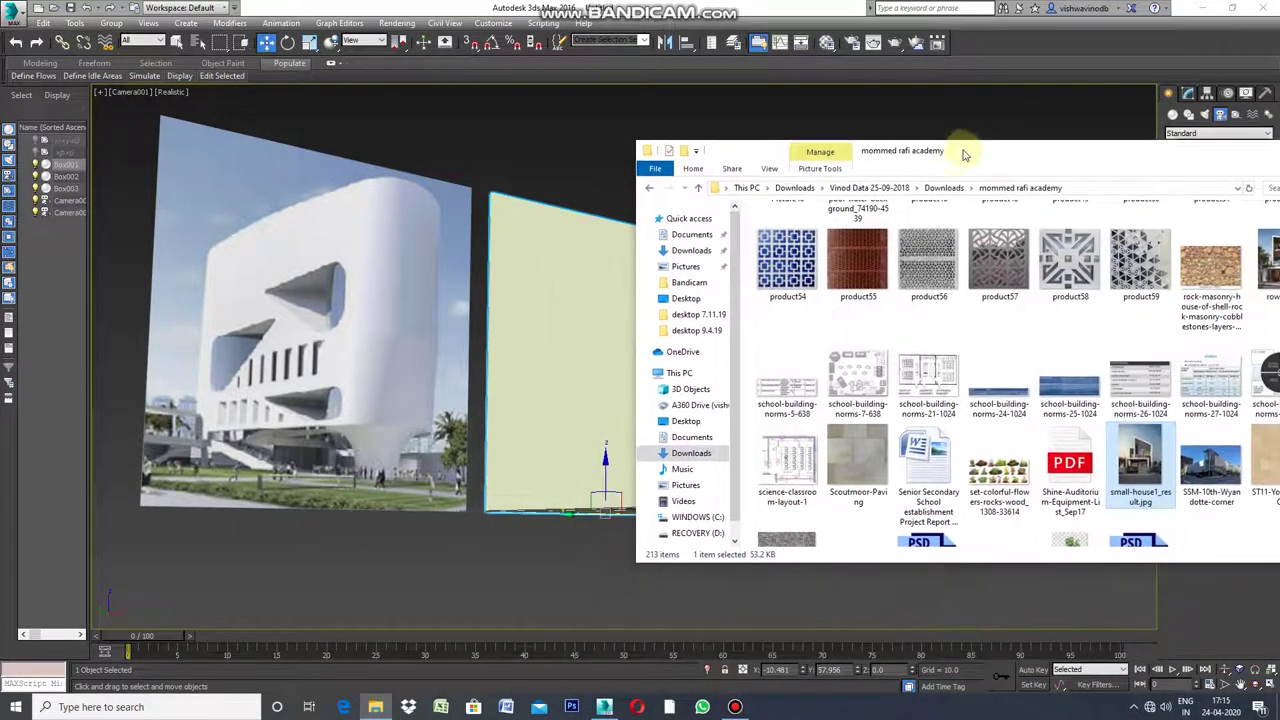
scroll(1022, 380, down, 3)
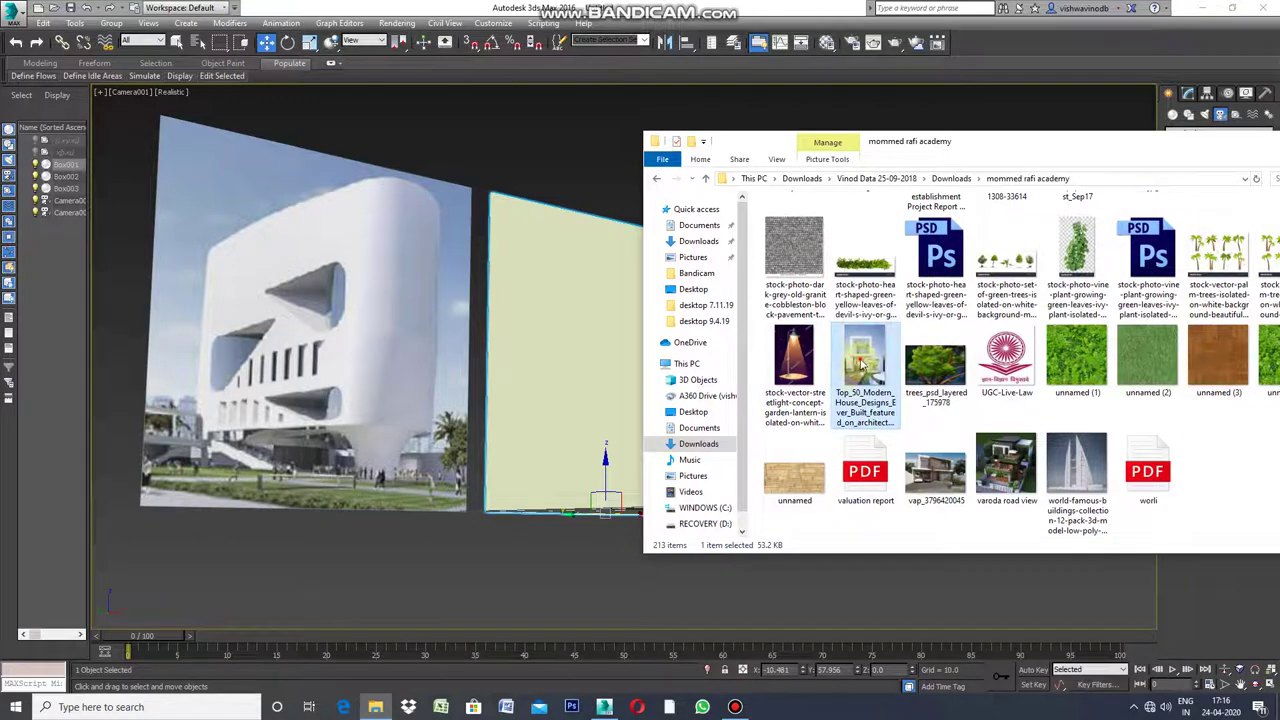
drag(862, 368, 605, 405)
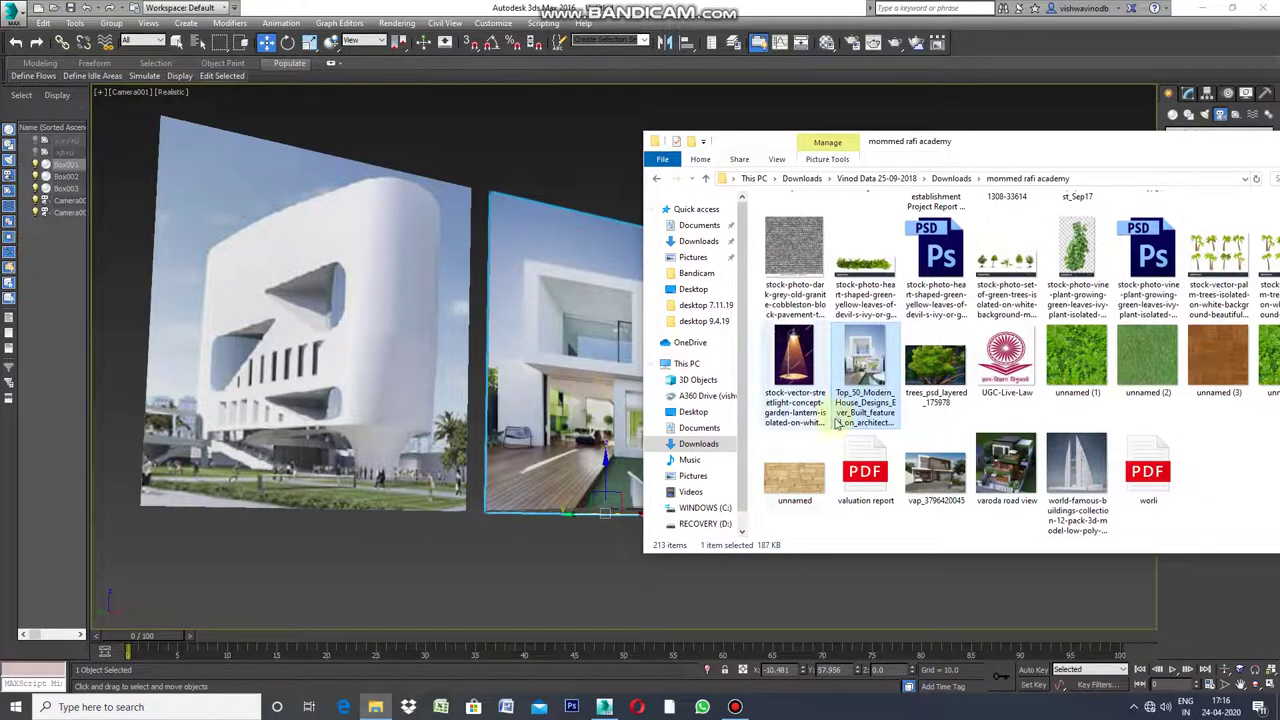
Apply the street lamp picture to the right plane and minimize File Explorer.
drag(1030, 157, 716, 449)
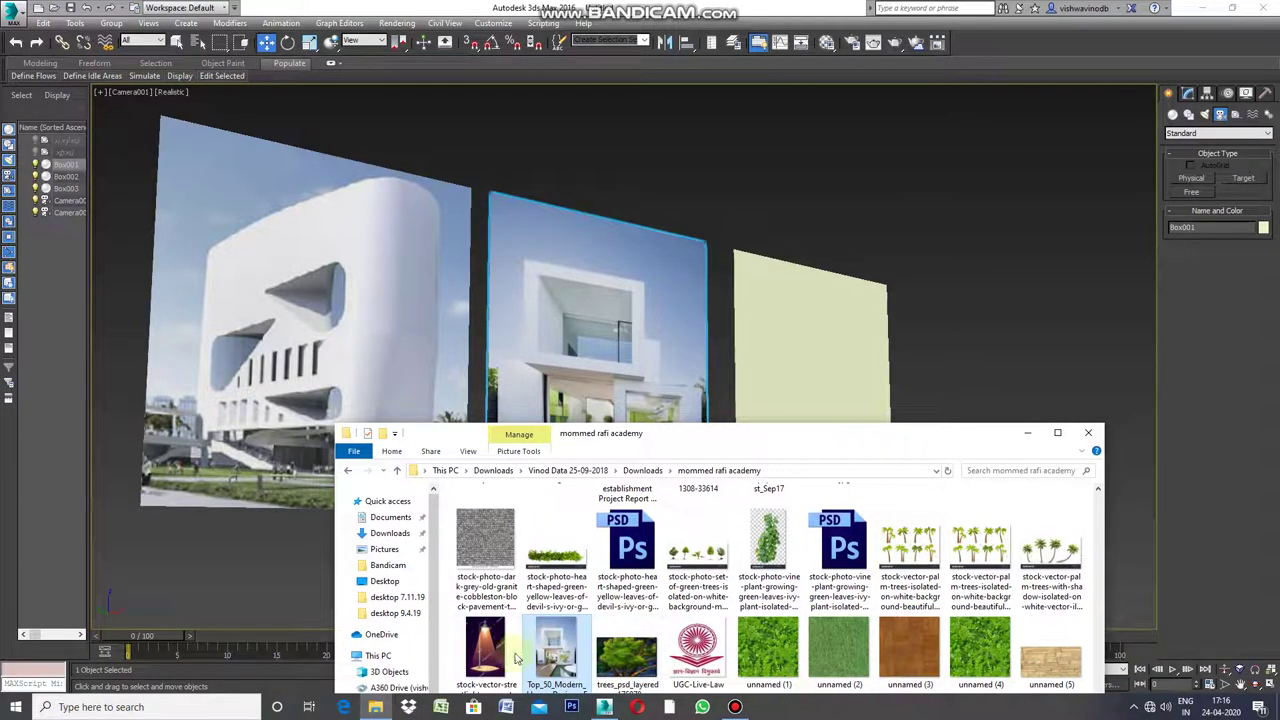
drag(487, 658, 837, 407)
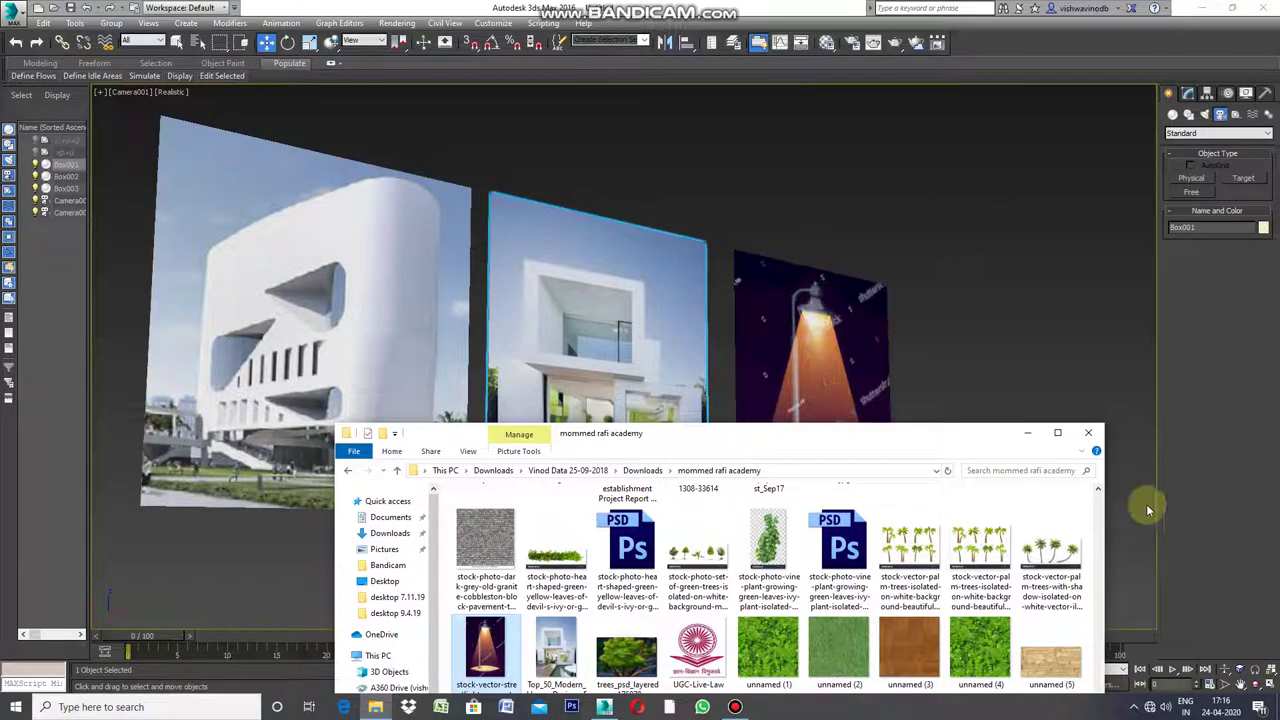
click(1029, 435)
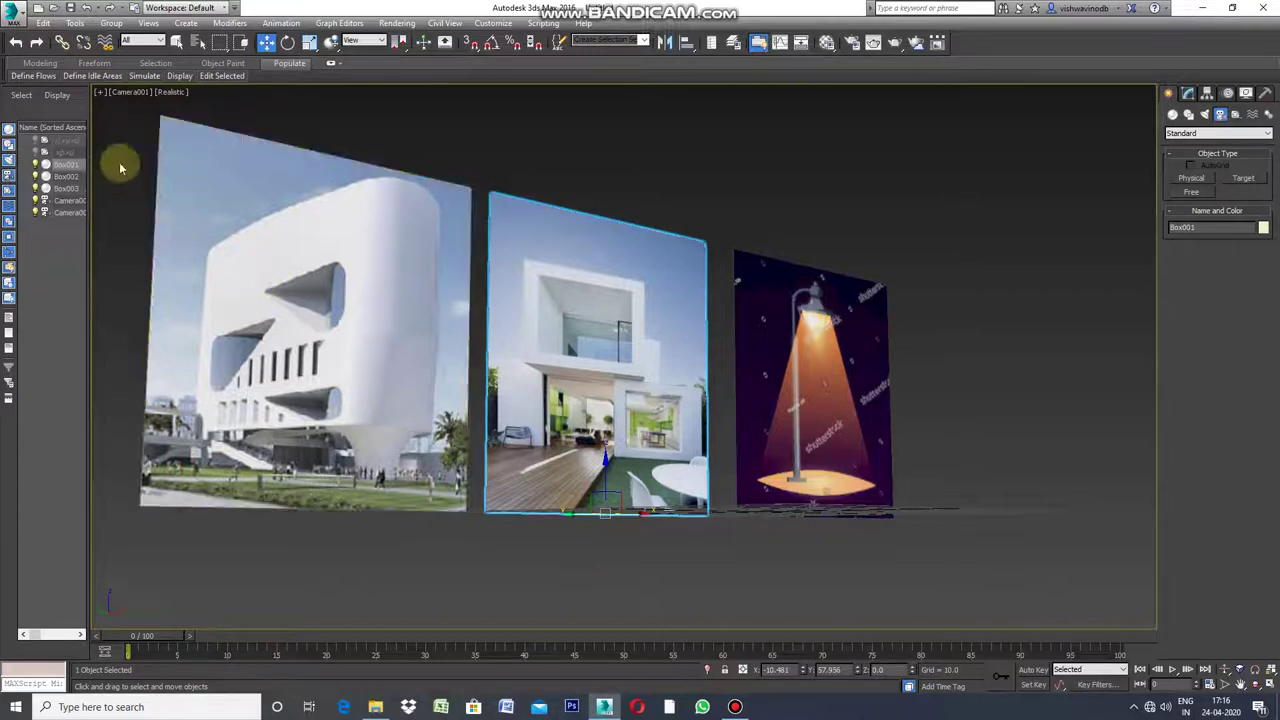
click(100, 93)
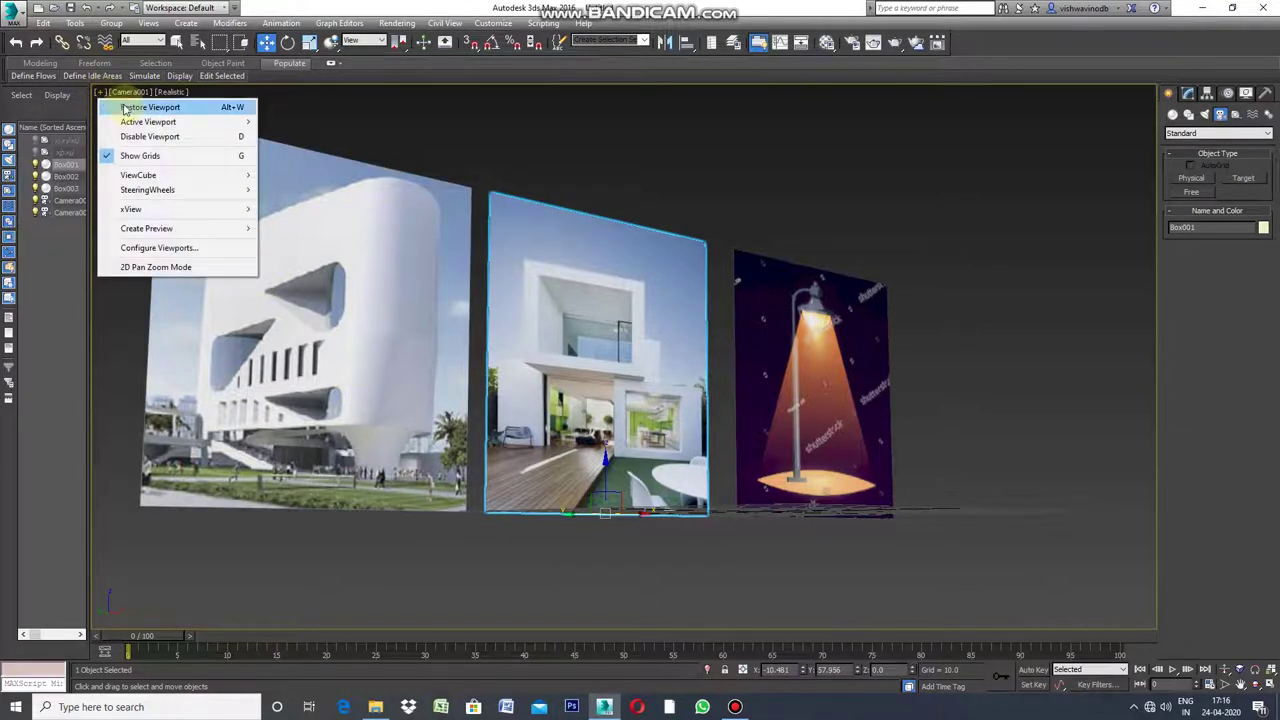
click(126, 108)
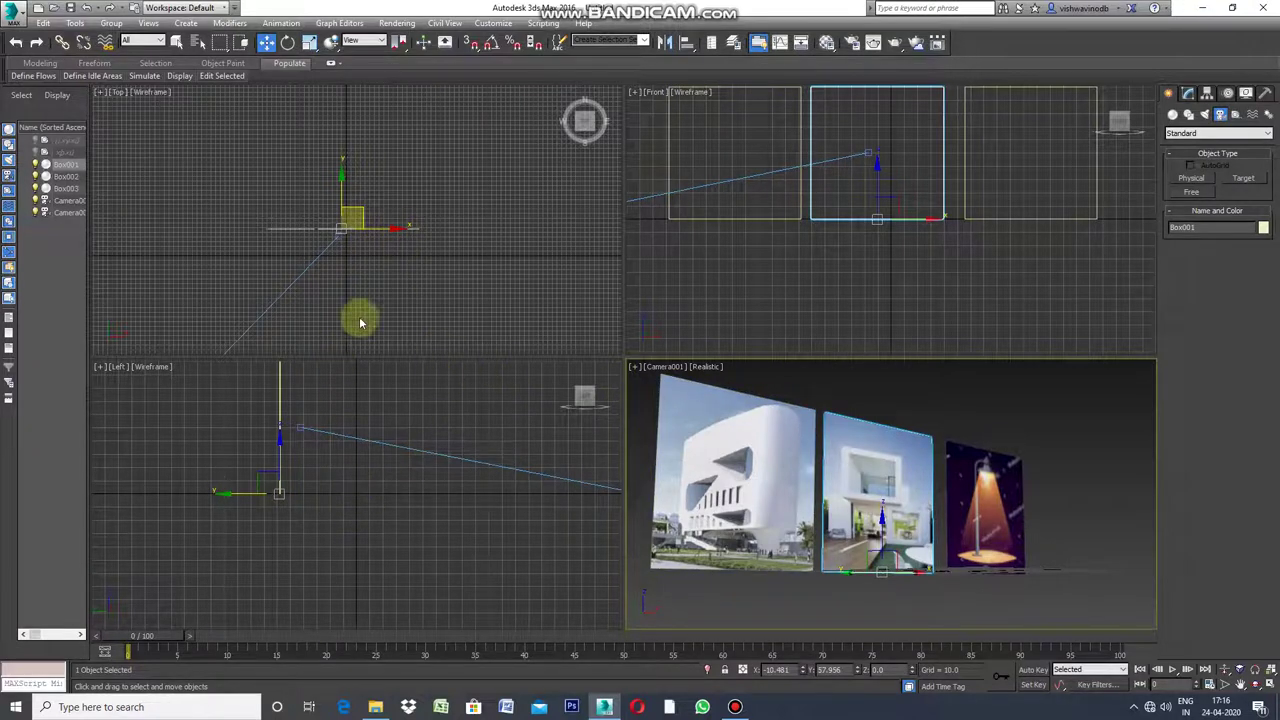
middle_drag(360, 320, 420, 237)
click(320, 307)
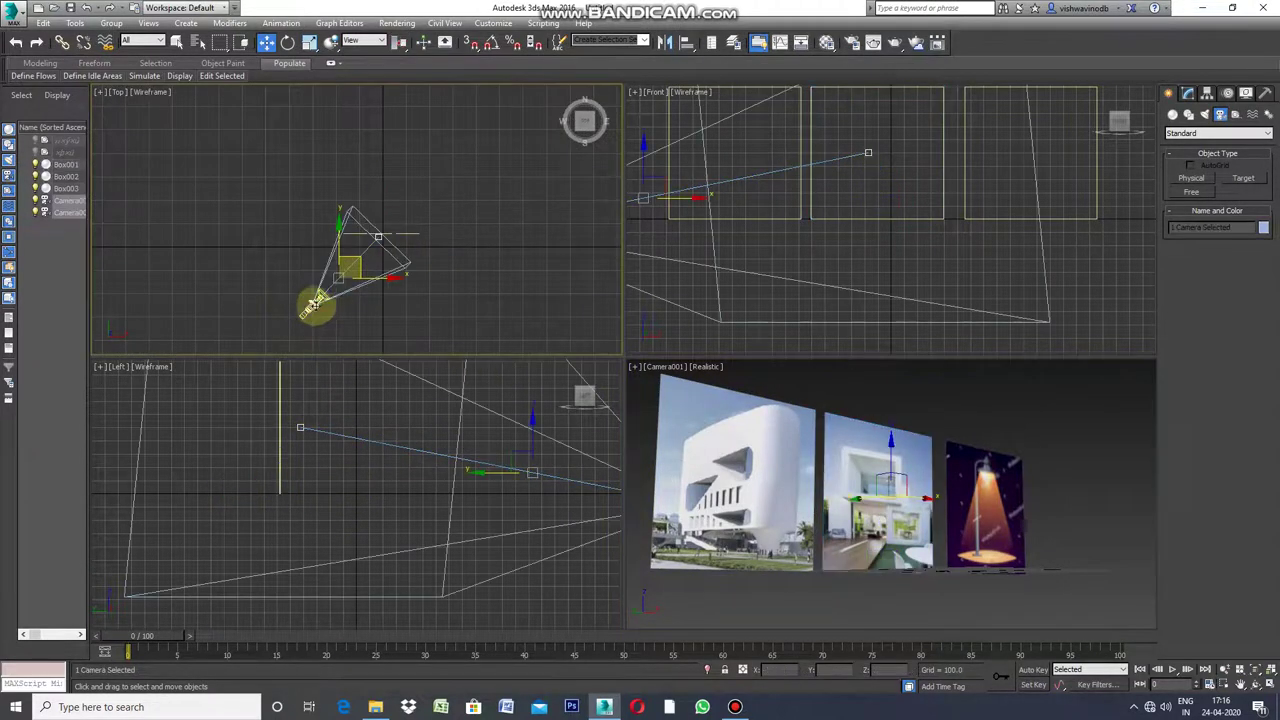
right_click(635, 374)
click(635, 372)
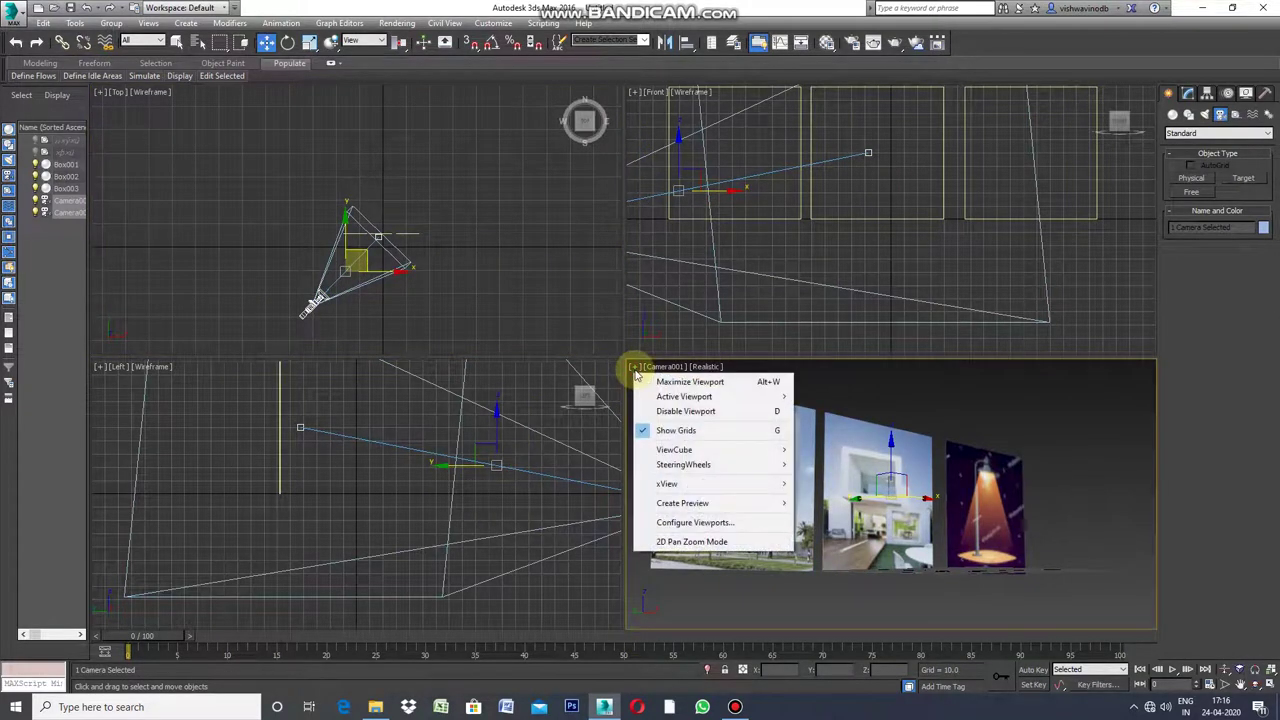
click(690, 381)
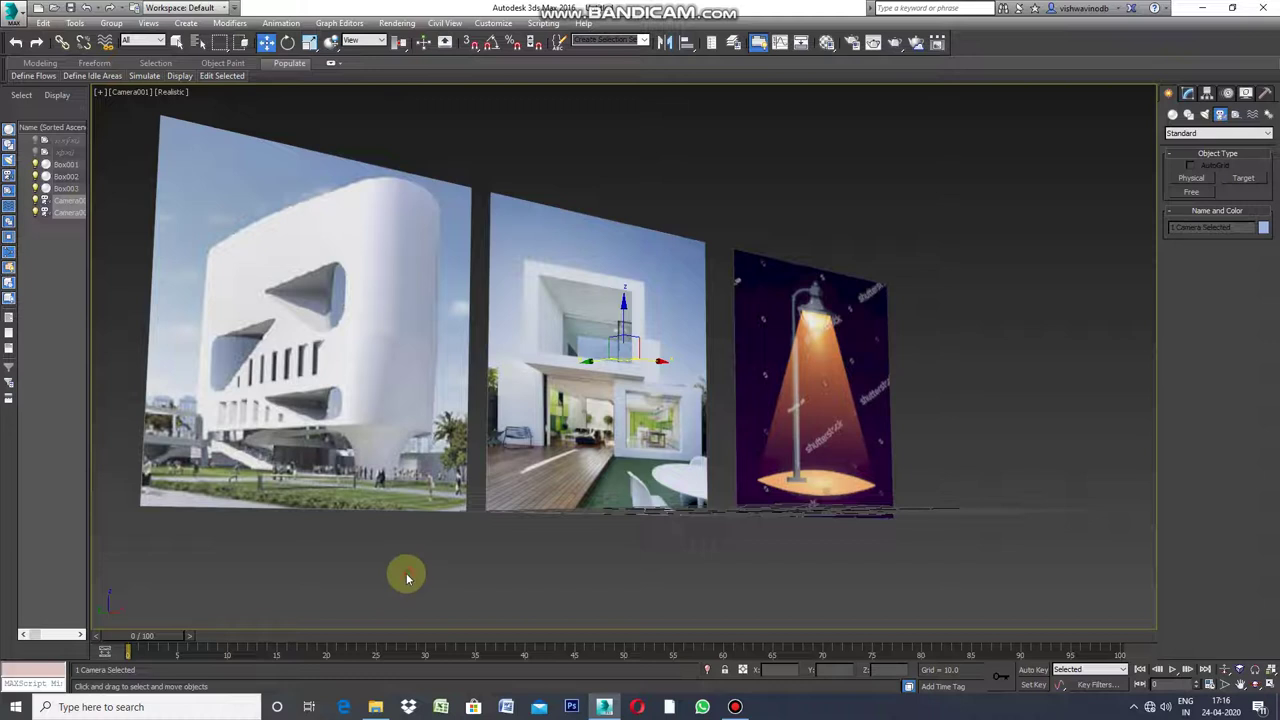
click(390, 599)
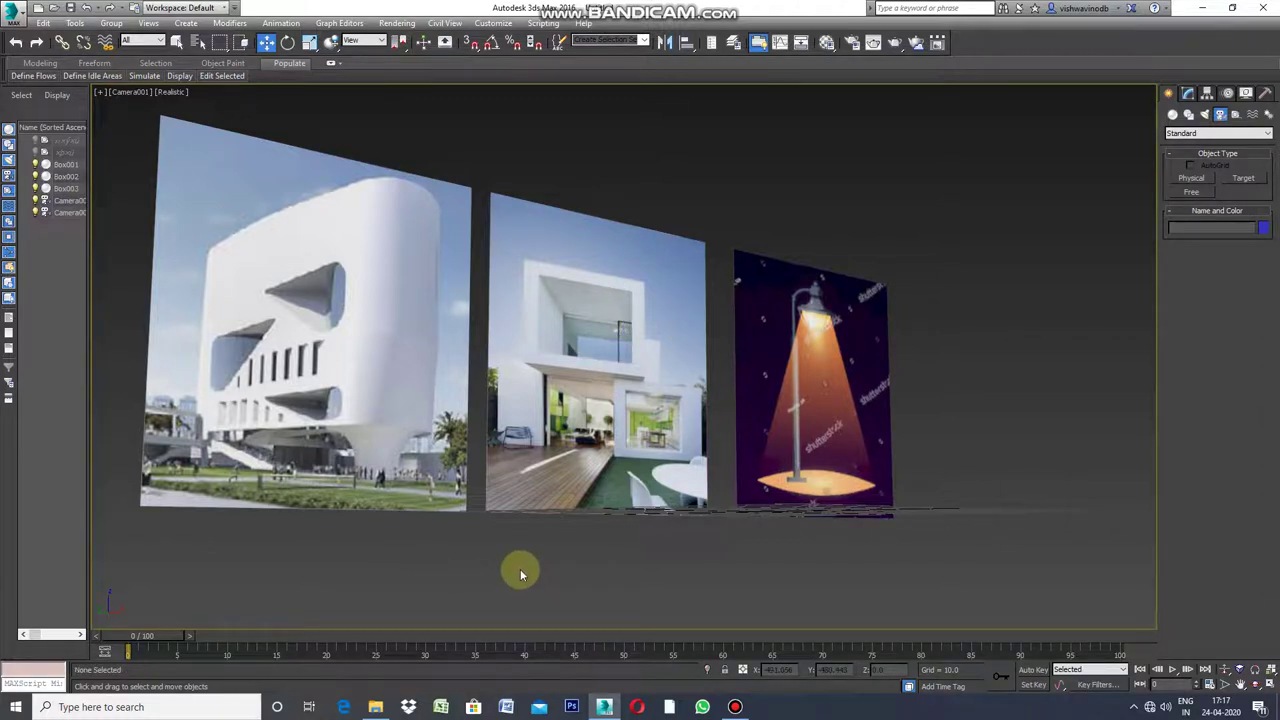
click(145, 92)
mouse_move(182, 107)
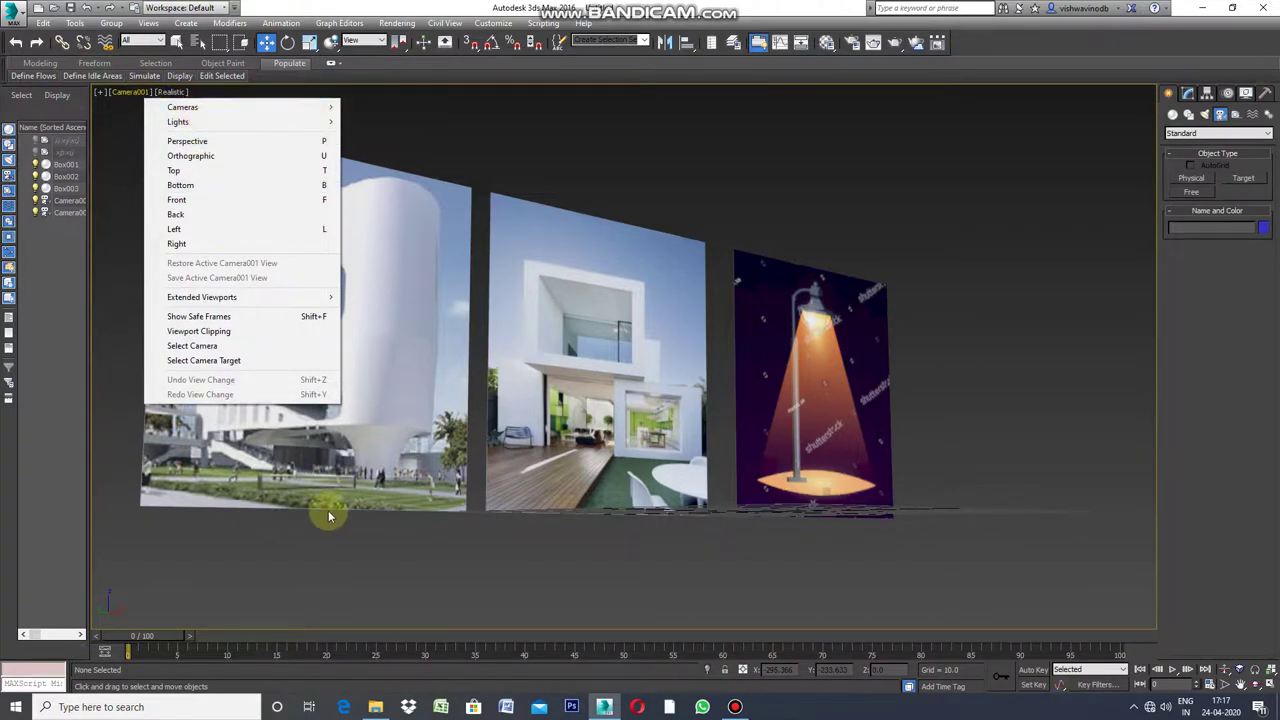
click(356, 563)
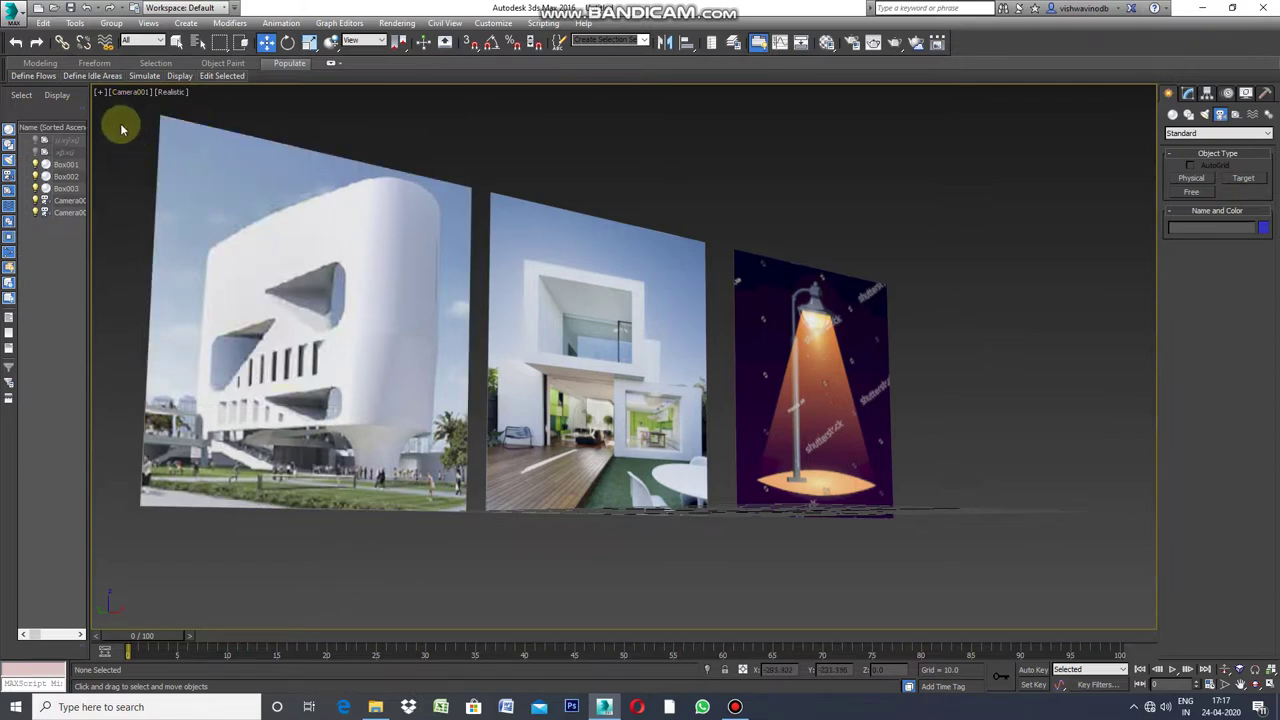